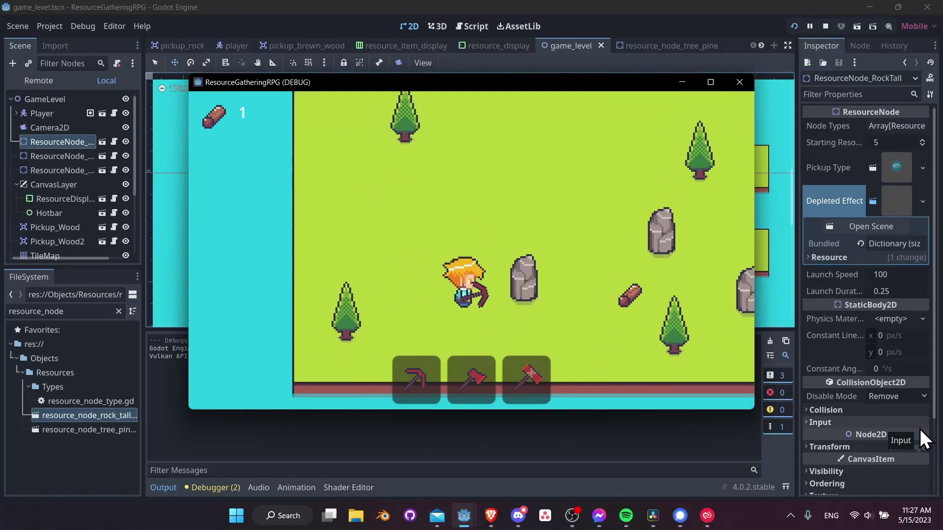
# Mine the tall rock beside the player with the pickaxe until it is depleted.
pyautogui.press('w')
pyautogui.press('d')
pyautogui.press('space')
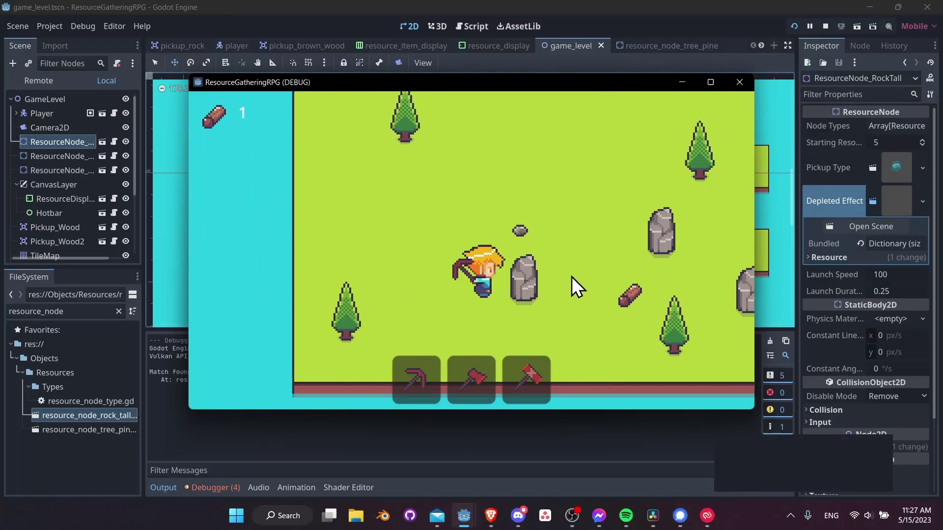
pyautogui.press('space')
pyautogui.press('space')
pyautogui.press('space')
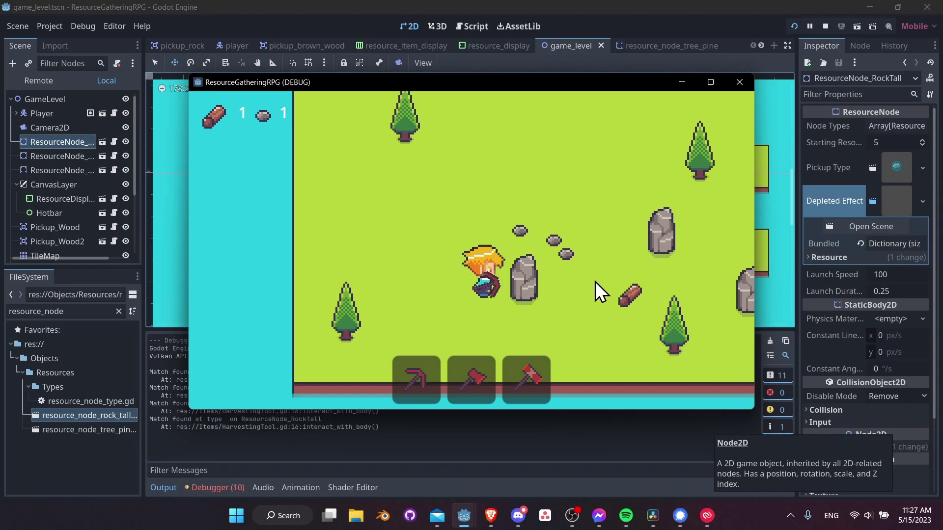
pyautogui.press('space')
# Walk the player over the dropped stones and the nearby log to collect them.
pyautogui.press('d')
pyautogui.press('w')
pyautogui.press('a')
pyautogui.press('s')
pyautogui.press('d')
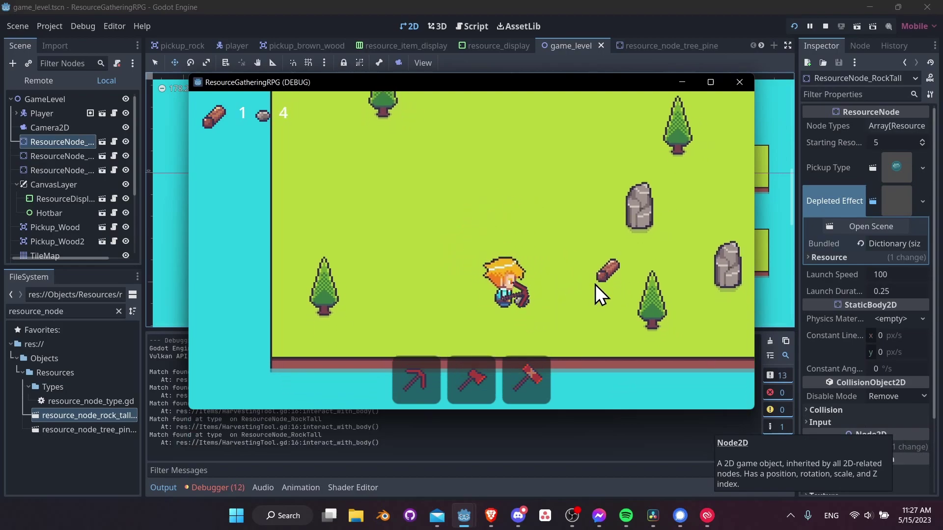
pyautogui.press('w')
pyautogui.press('d')
pyautogui.press('s')
pyautogui.press('a')
# Equip the axe from the hotbar and chop down the pine tree near the island's lower edge.
pyautogui.click(476, 376)
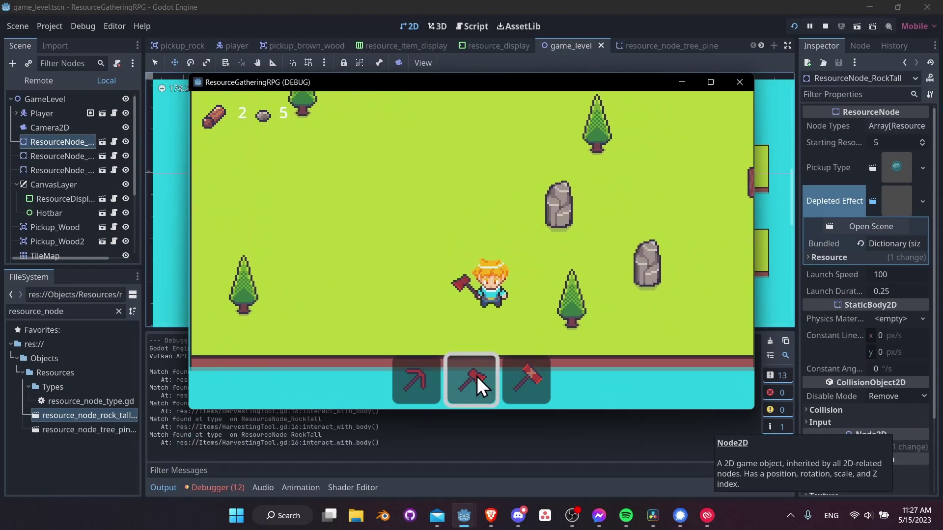
pyautogui.press('s')
pyautogui.press('d')
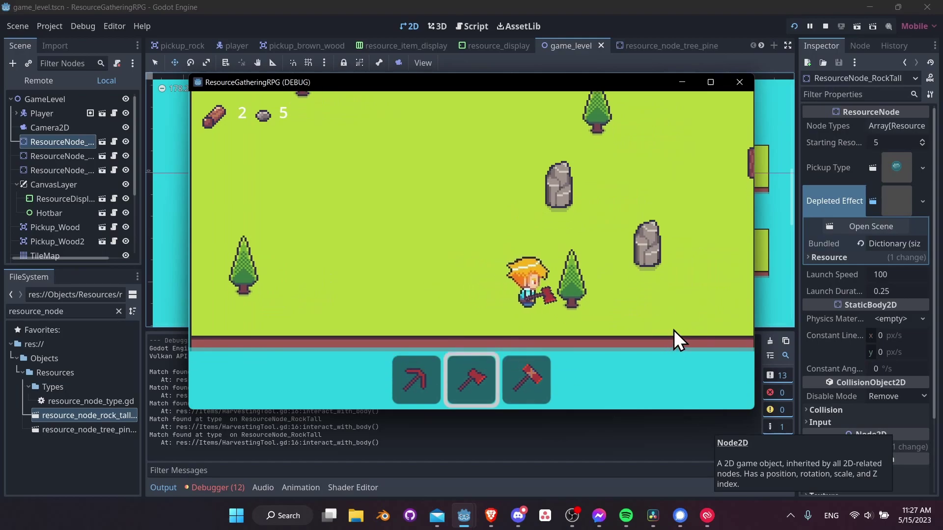
pyautogui.press('space')
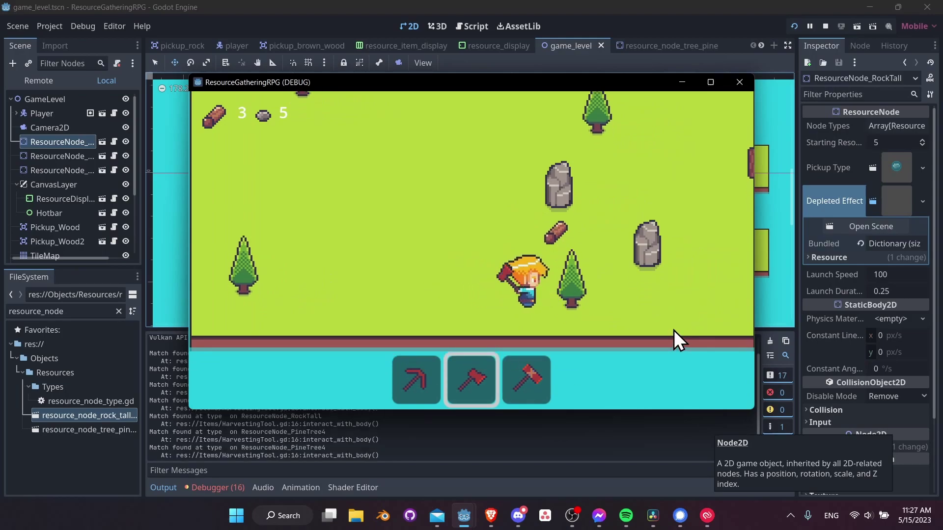
pyautogui.press('space')
pyautogui.press('space')
# Collect the logs dropped by the felled pine tree.
pyautogui.press('d')
pyautogui.press('w')
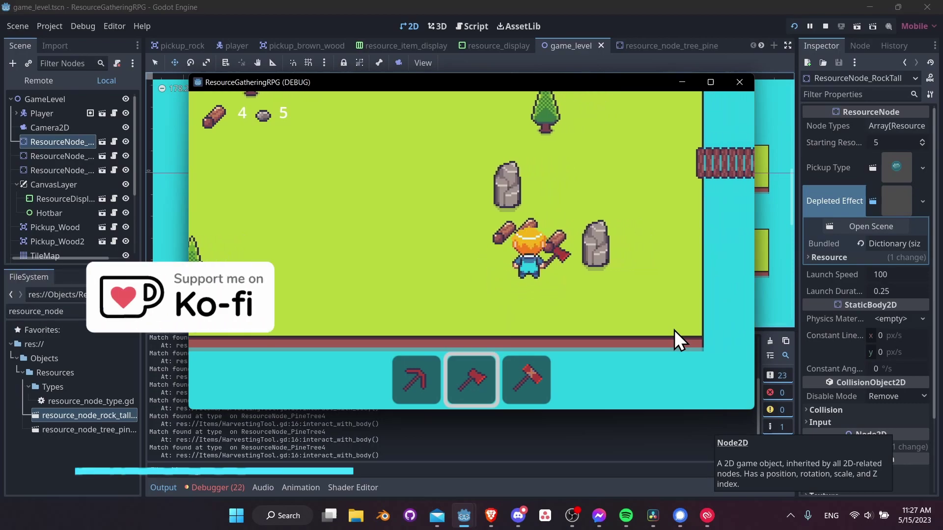
pyautogui.press('w')
pyautogui.press('a')
pyautogui.press('d')
pyautogui.press('a')
# Try to harvest the next tall rock with the axe.
pyautogui.press('w')
pyautogui.press('d')
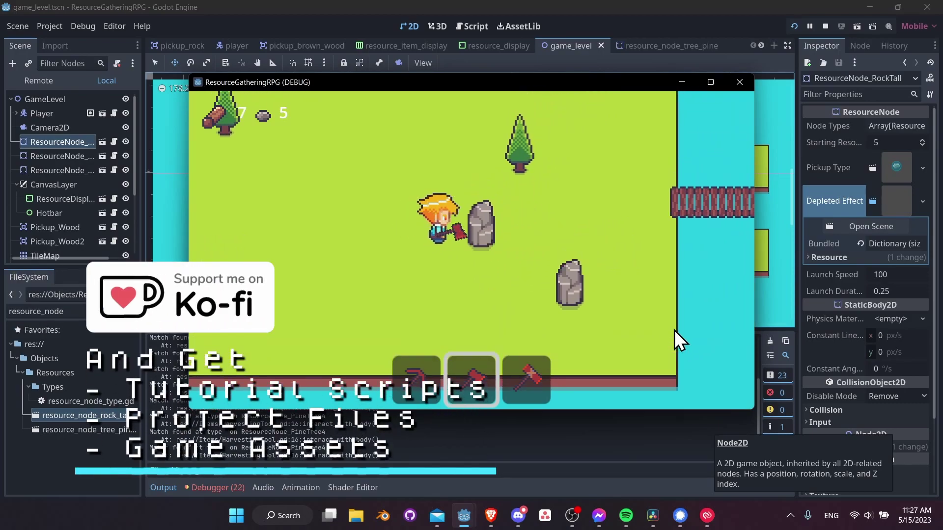
pyautogui.press('space')
pyautogui.press('space')
# Walk the player around the pine trees and rock in the northern part of the starting island.
pyautogui.press('w')
pyautogui.press('d')
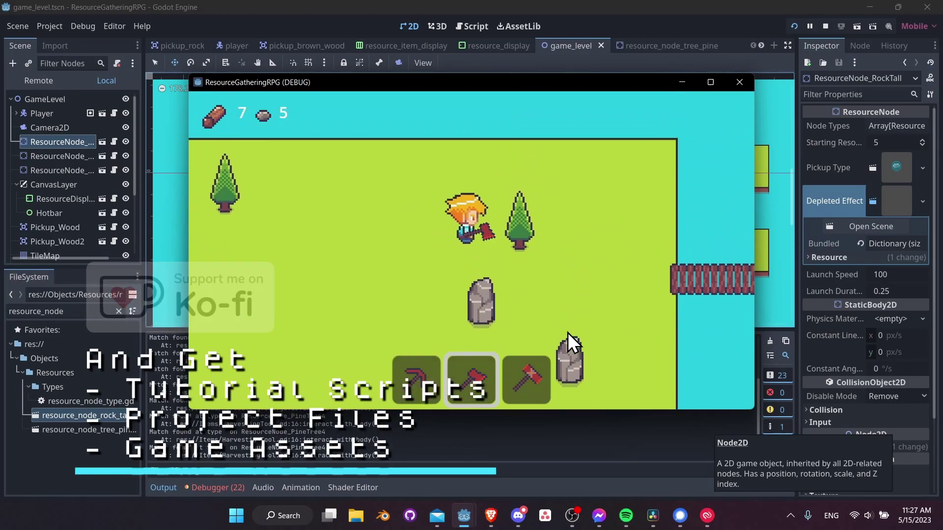
pyautogui.press('w')
pyautogui.press('a')
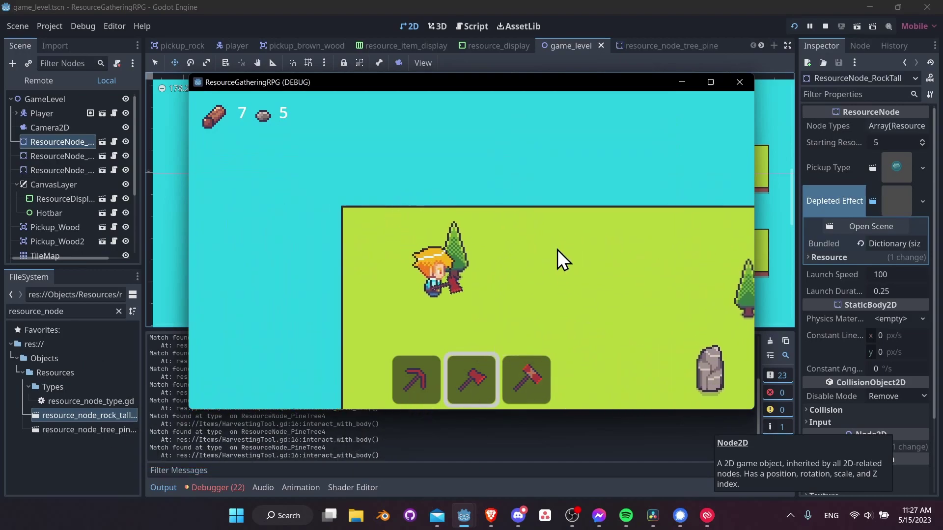
pyautogui.press('d')
pyautogui.press('s')
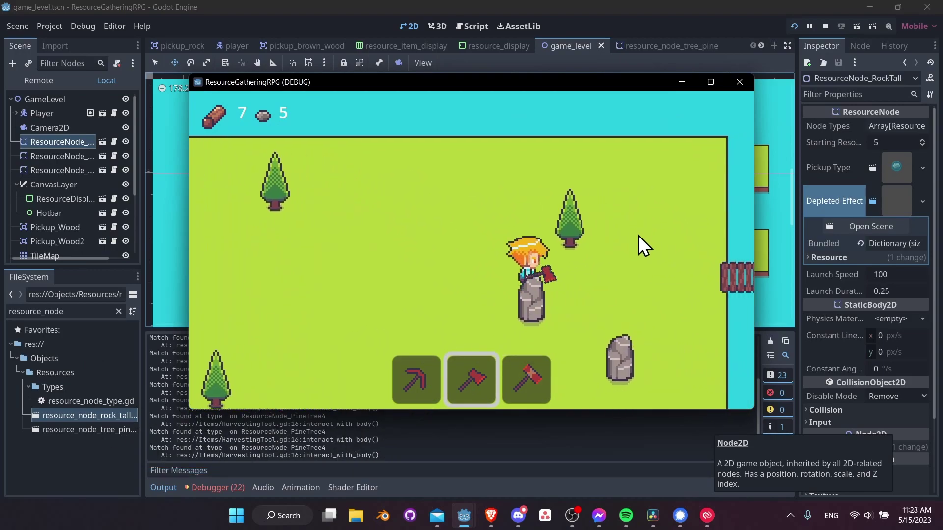
# Cross the bridge to the eastern island, explore its northern part and return over the bridge.
pyautogui.press('d')
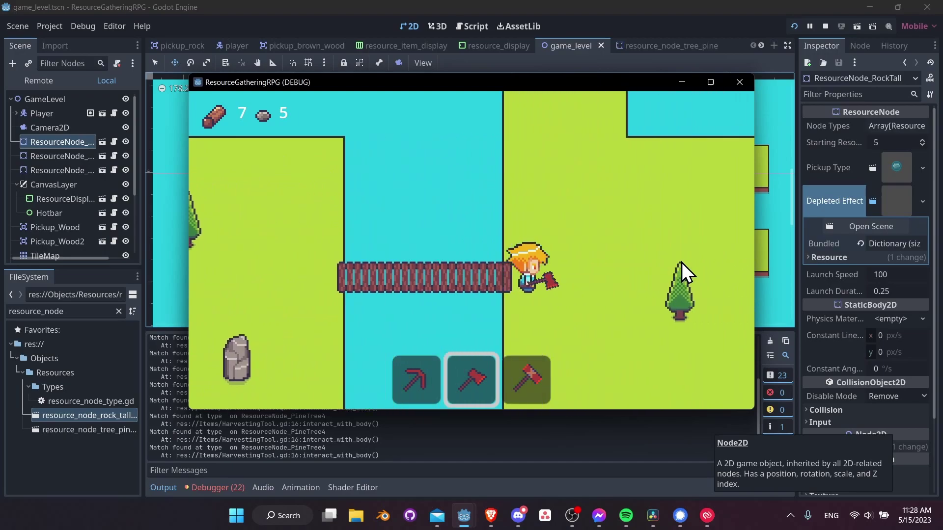
pyautogui.press('s')
pyautogui.press('a')
pyautogui.press('w')
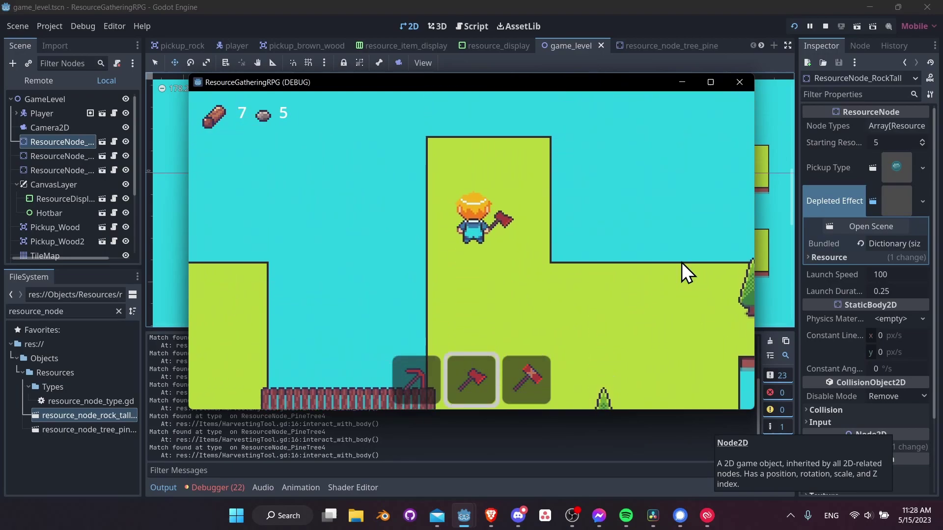
pyautogui.press('s')
pyautogui.press('a')
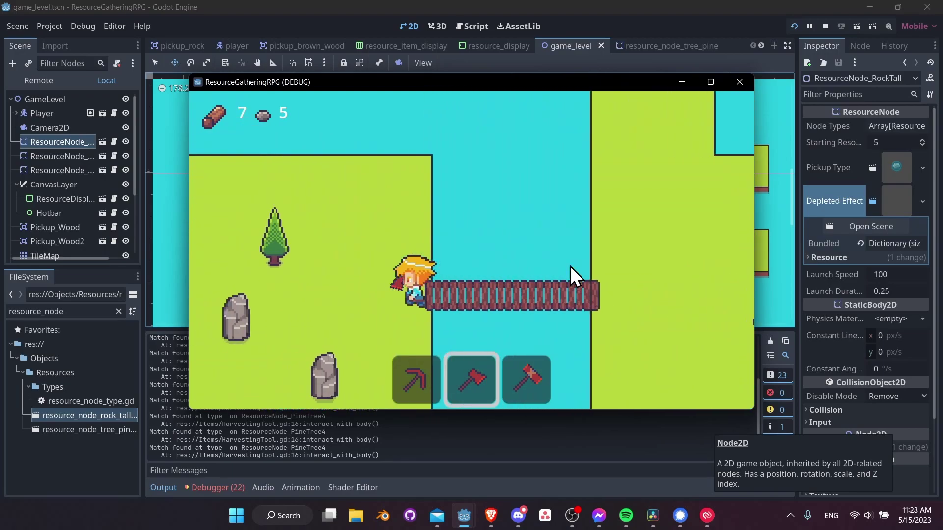
# Walk the player back across the starting island to its north-west pine tree.
pyautogui.press('a')
pyautogui.press('s')
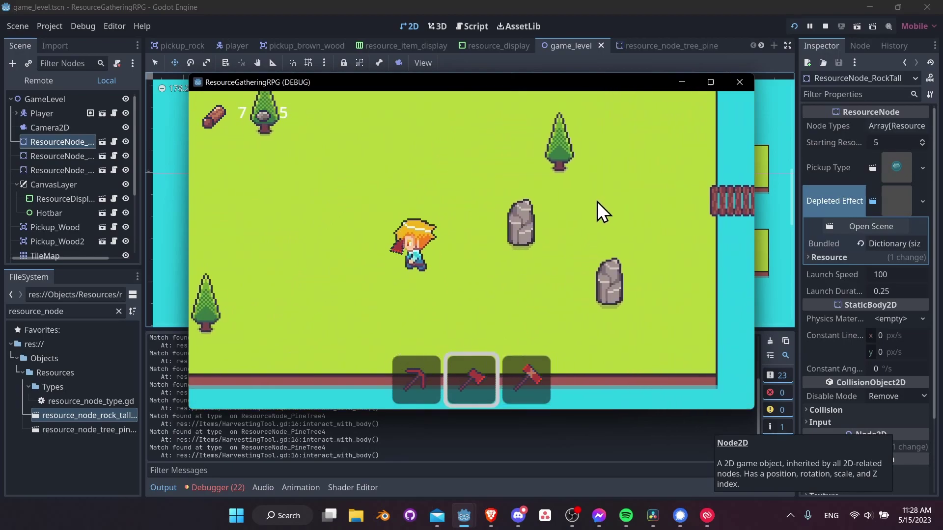
pyautogui.press('a')
pyautogui.press('w')
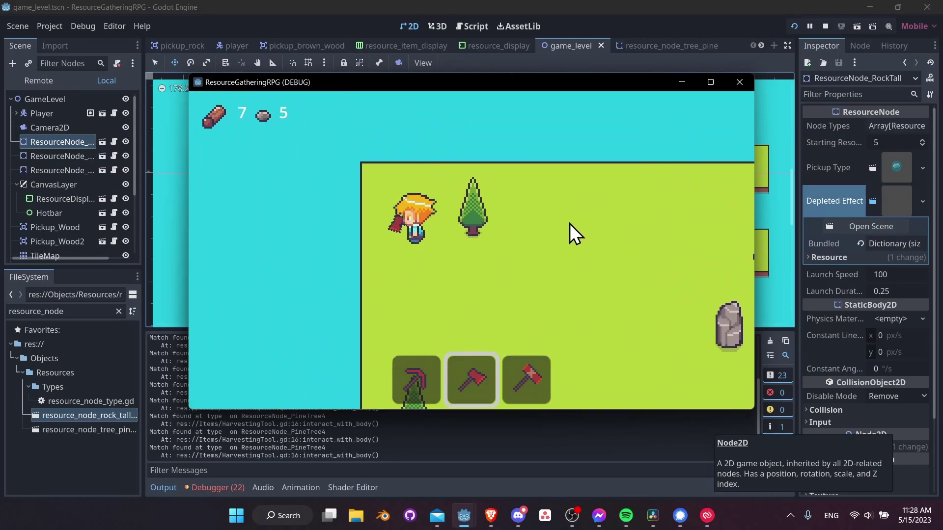
pyautogui.press('w')
pyautogui.press('d')
pyautogui.click(567, 241)
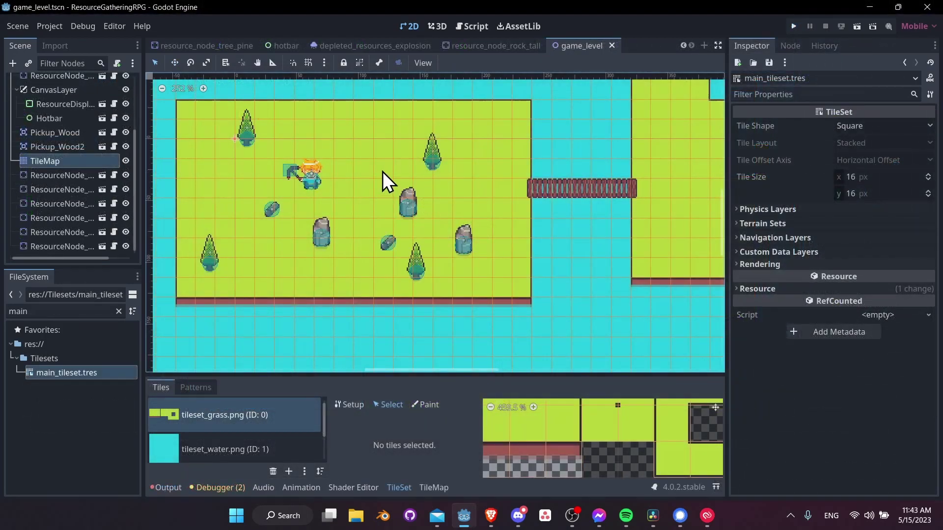
pyautogui.scroll(-1, 417, 228)
pyautogui.moveTo(420, 238); pyautogui.dragTo(412, 272, button='middle')
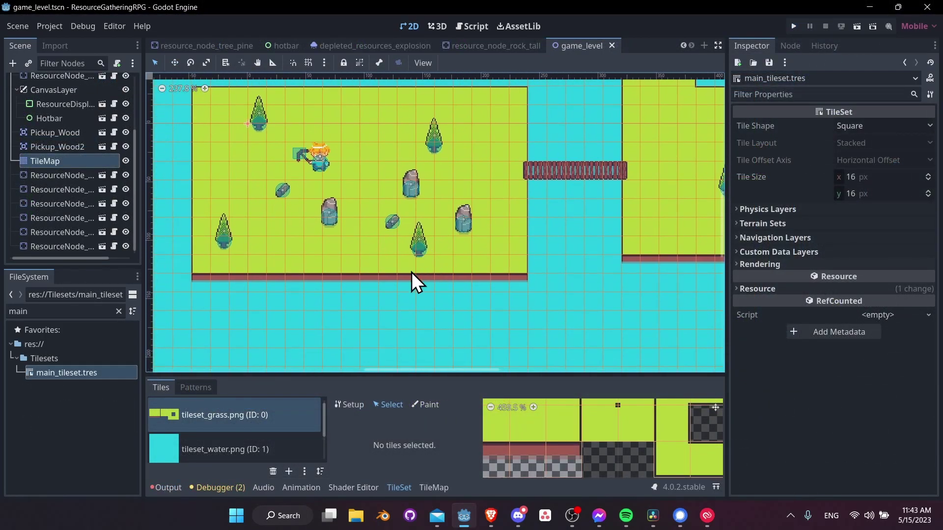
pyautogui.moveTo(578, 215)
pyautogui.mouseDown(button='middle')
pyautogui.moveTo(522, 253)
pyautogui.moveTo(588, 212)
pyautogui.mouseUp(button='middle')
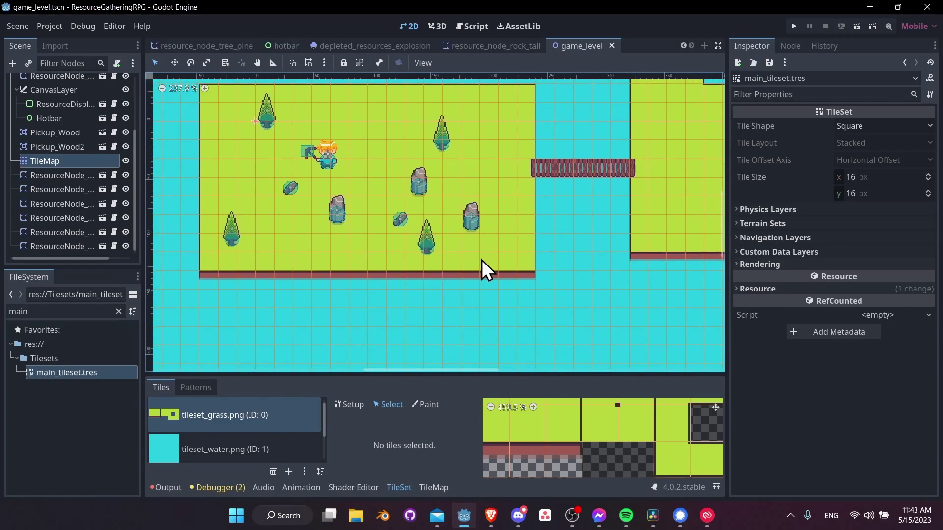
pyautogui.scroll(2, 449, 278)
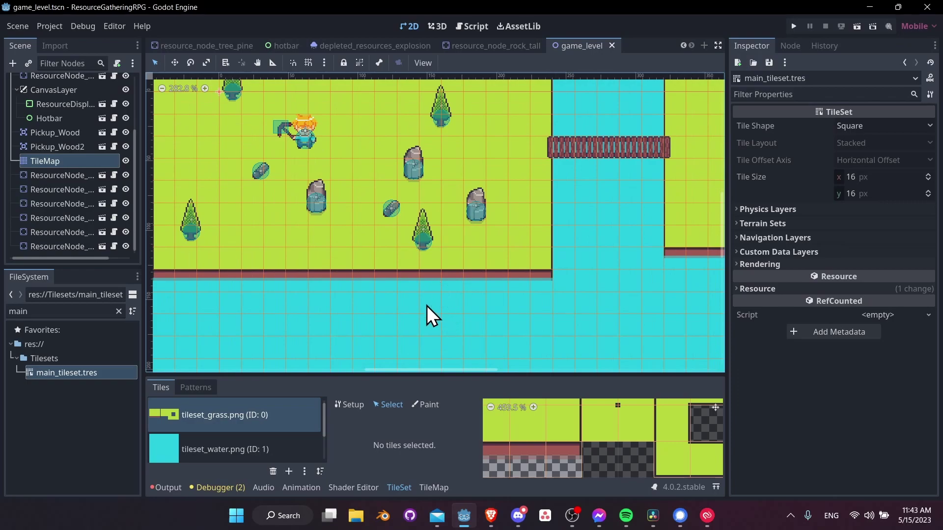
pyautogui.scroll(-2, 361, 284)
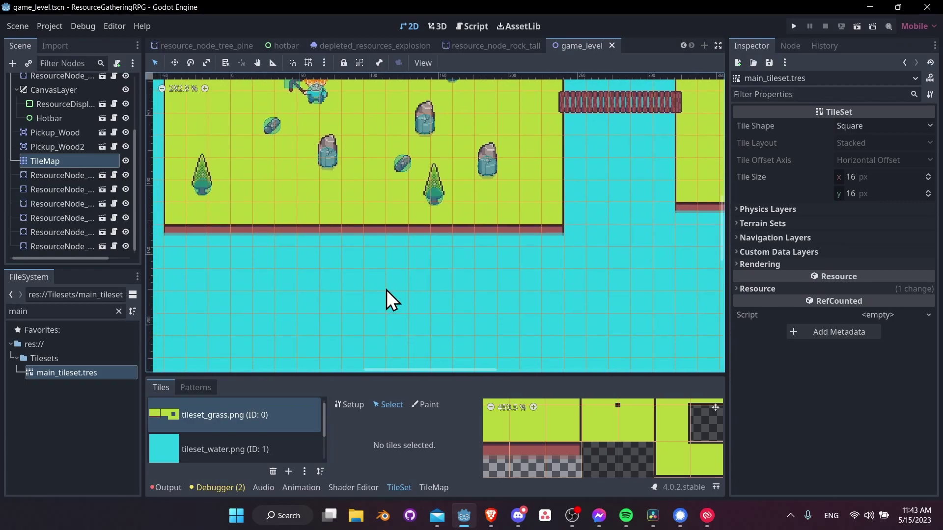
pyautogui.moveTo(484, 290); pyautogui.dragTo(480, 295, button='middle')
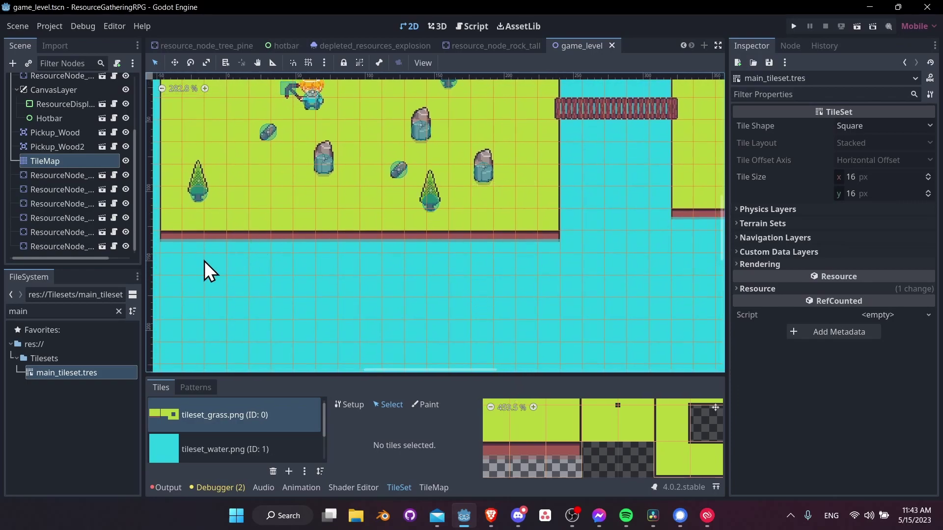
# Clear the file filter, locate floating_platform.png in the art pack's Tilesets folder and enlarge the TileSet editor.
pyautogui.click(118, 312)
pyautogui.scroll(5, 54, 374)
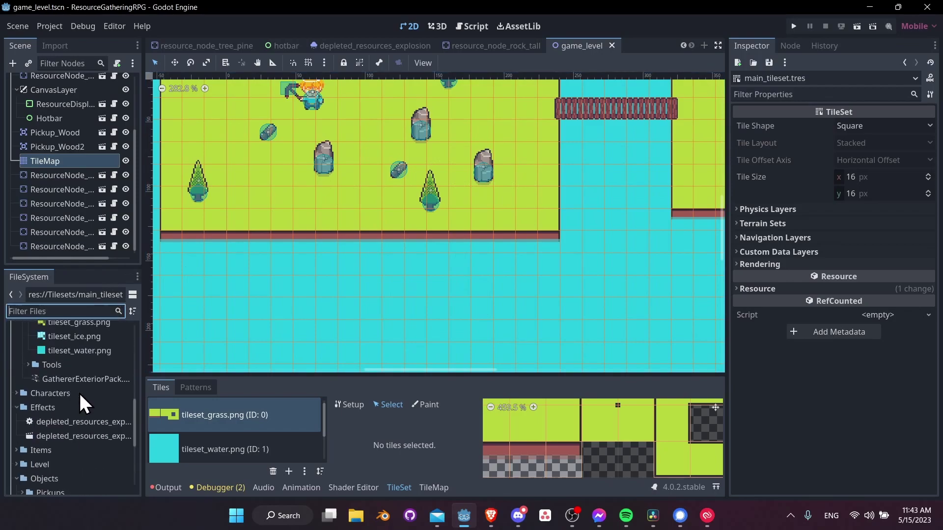
pyautogui.click(78, 399)
pyautogui.scroll(-2, 81, 400)
pyautogui.scroll(-2, 77, 412)
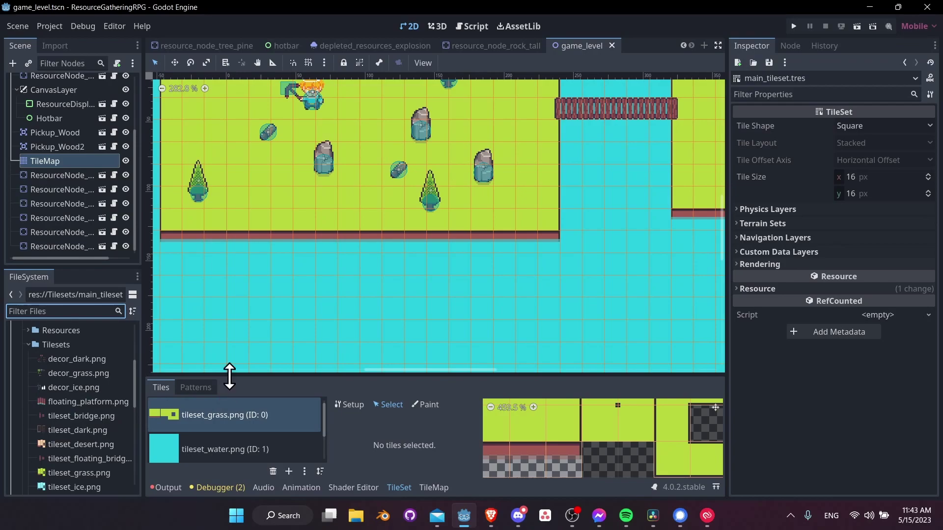
pyautogui.moveTo(229, 377); pyautogui.dragTo(273, 272)
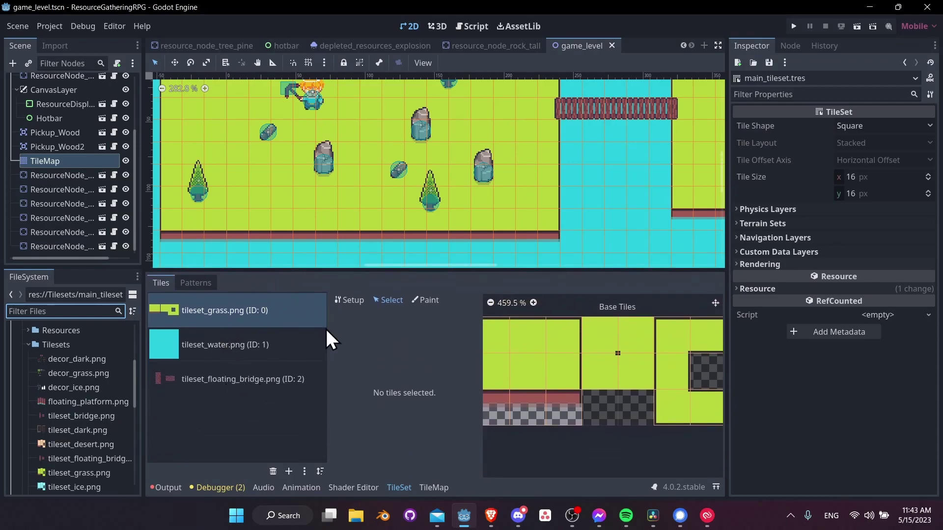
pyautogui.moveTo(486, 238); pyautogui.dragTo(507, 199, button='middle')
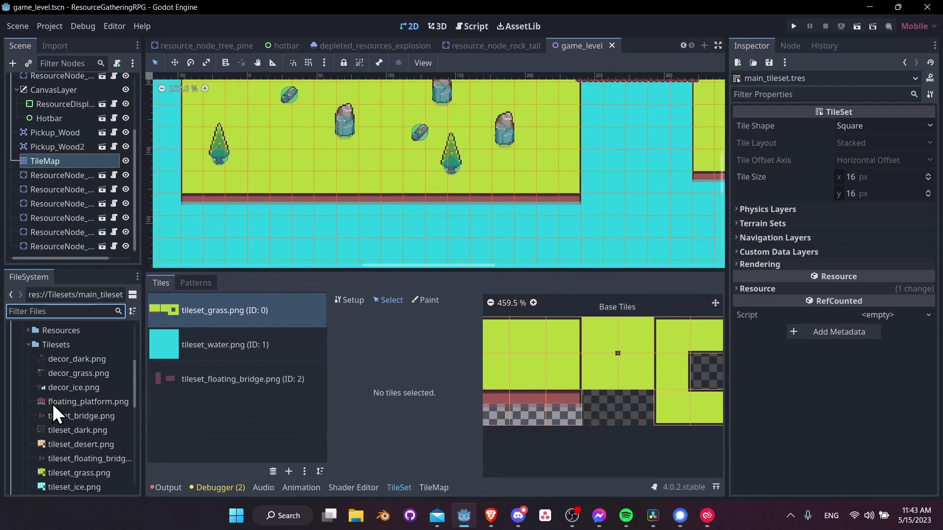
# Add floating_platform.png as an atlas source to the TileMap's tile set, declining automatic tile creation.
pyautogui.moveTo(52, 405); pyautogui.dragTo(180, 398)
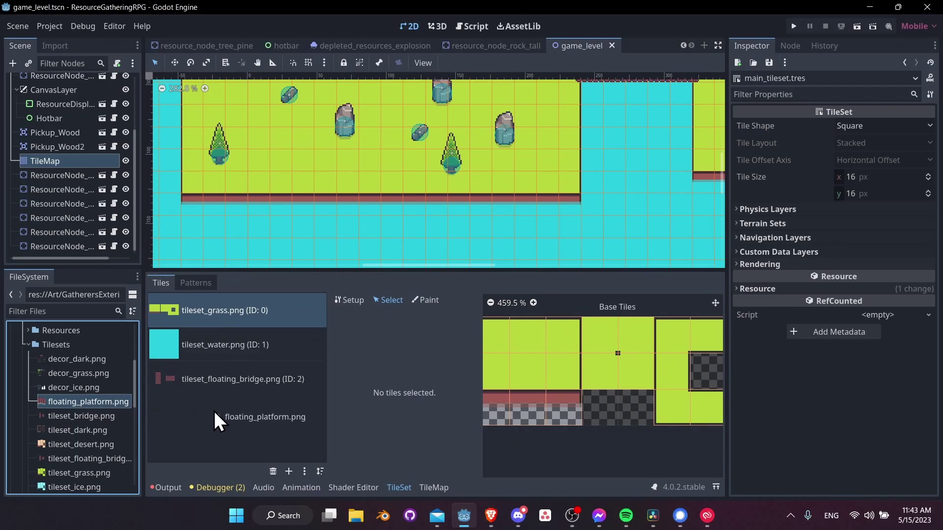
pyautogui.moveTo(213, 408); pyautogui.dragTo(74, 402)
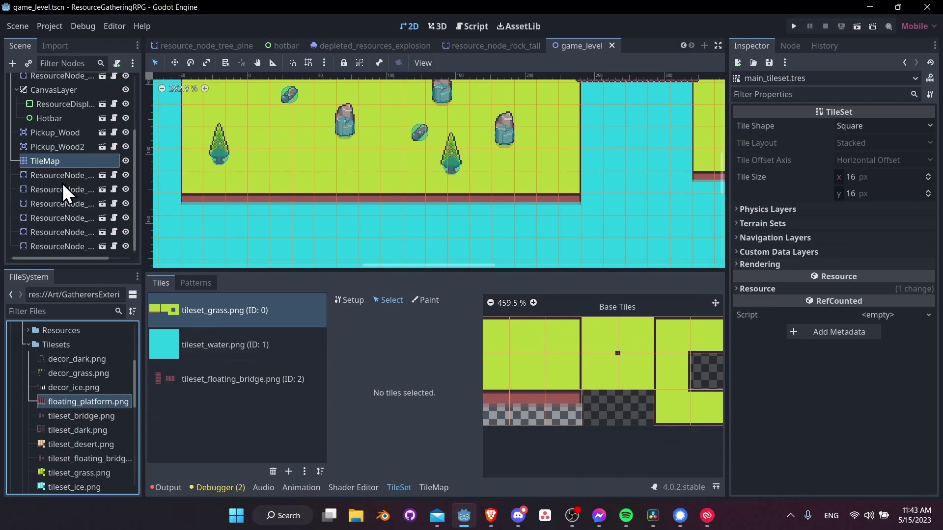
pyautogui.click(48, 161)
pyautogui.click(401, 489)
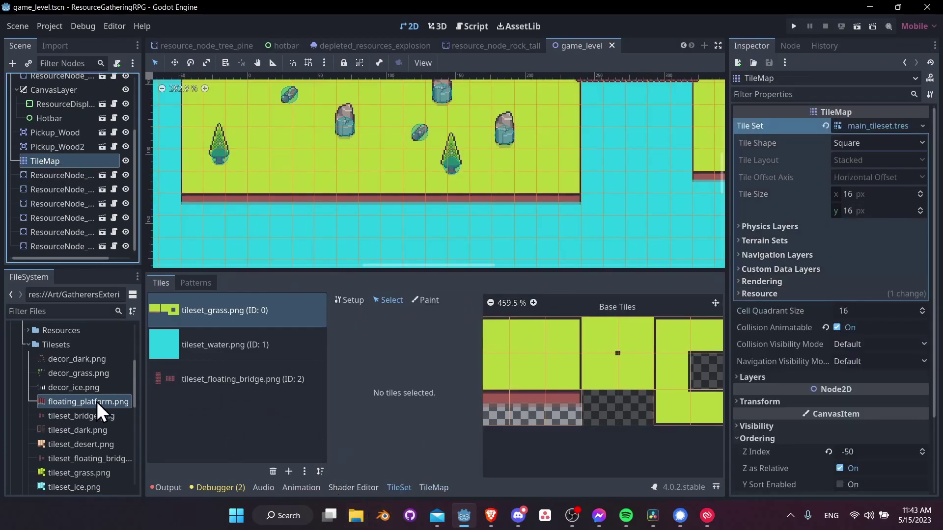
pyautogui.moveTo(96, 401); pyautogui.dragTo(234, 407)
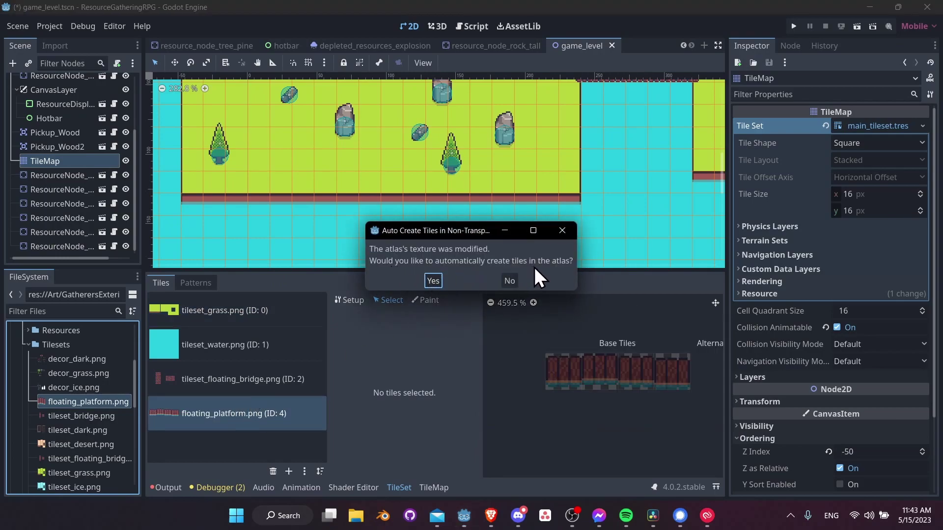
pyautogui.click(513, 280)
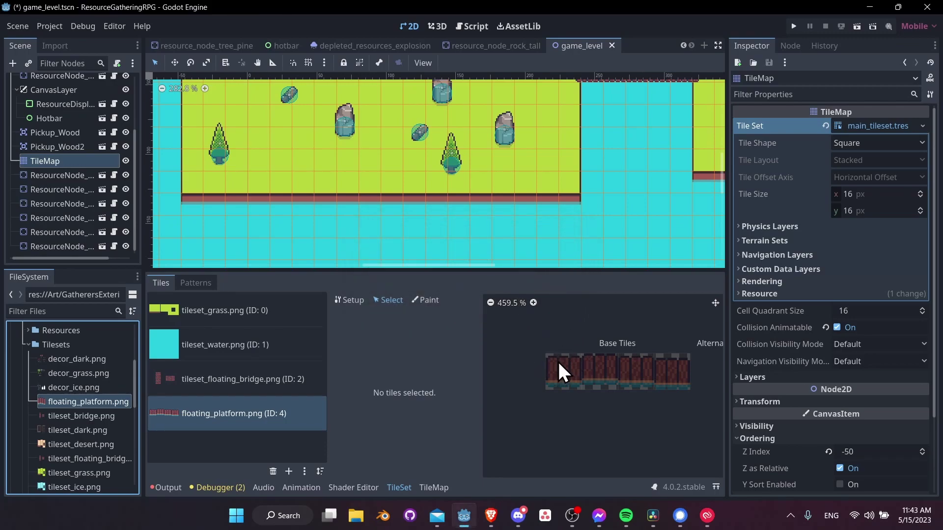
# Open the setup properties of the floating_platform.png atlas and widen their area to show the full property names.
pyautogui.scroll(1, 690, 391)
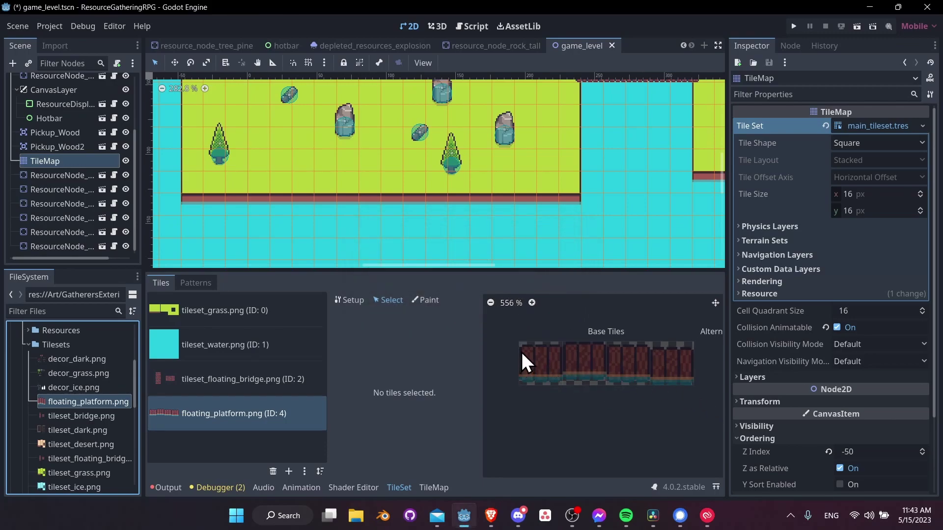
pyautogui.scroll(1, 494, 344)
pyautogui.click(348, 300)
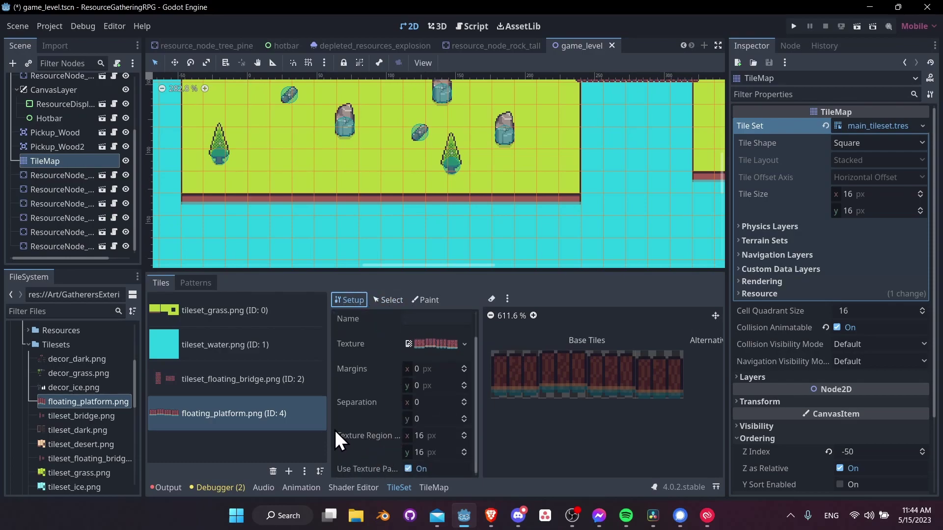
pyautogui.moveTo(326, 421); pyautogui.dragTo(290, 423)
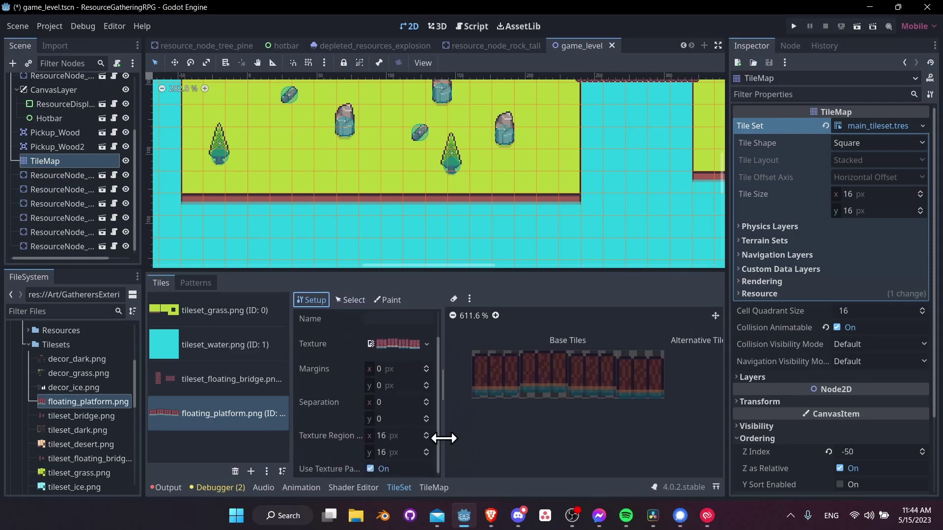
pyautogui.moveTo(444, 438); pyautogui.dragTo(477, 433)
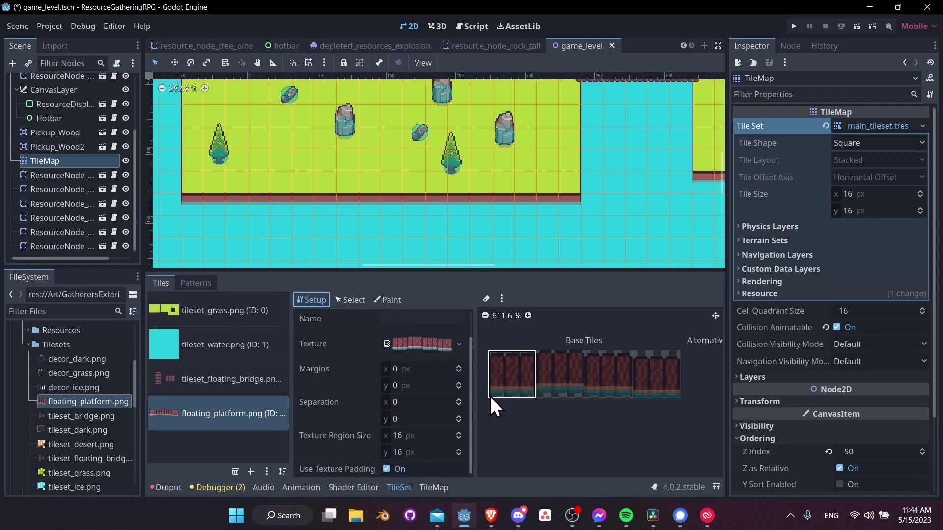
# Create a tile from the first frame of the floating_platform.png atlas and select it to reach its animation properties.
pyautogui.click(506, 377)
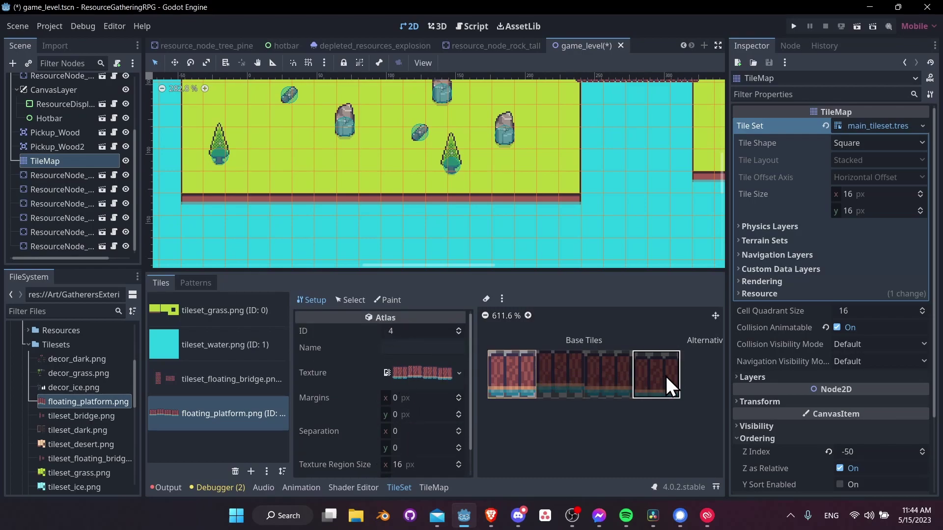
pyautogui.scroll(-1, 349, 313)
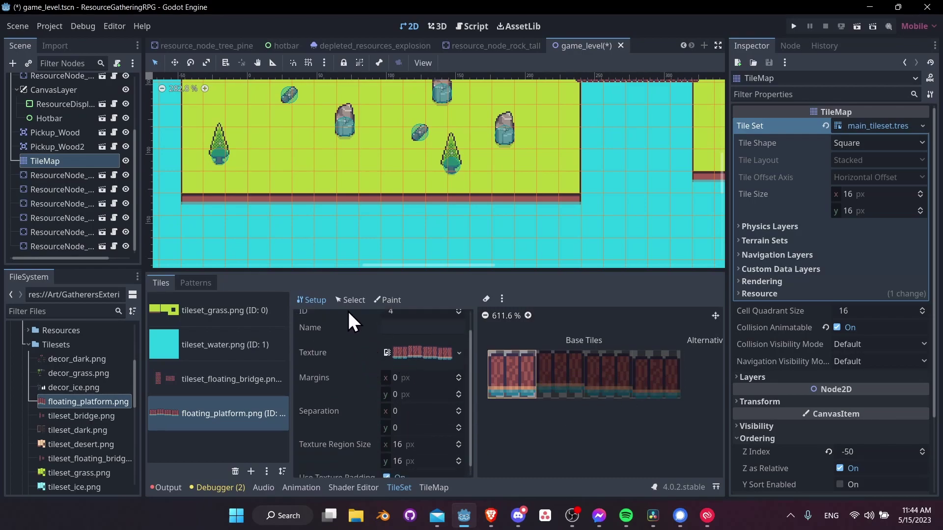
pyautogui.click(350, 300)
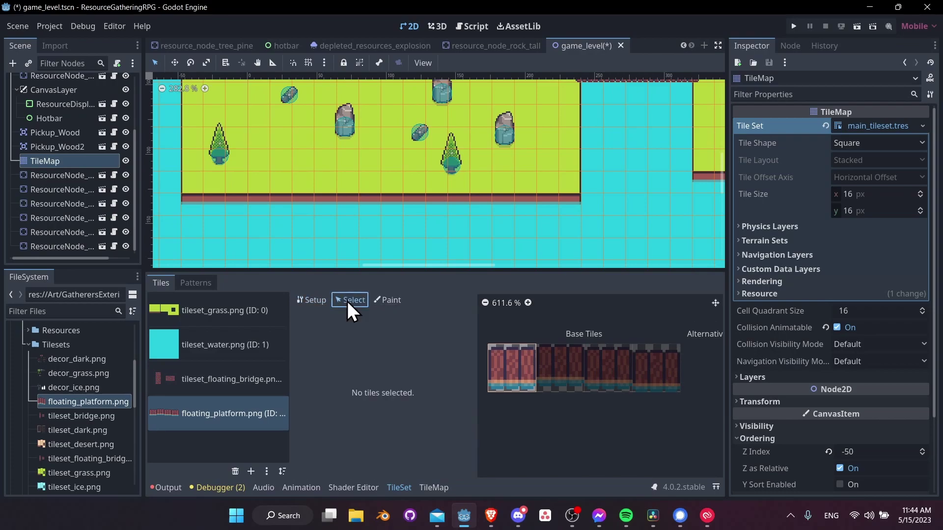
pyautogui.click(515, 364)
pyautogui.scroll(-1, 342, 370)
pyautogui.scroll(-1, 342, 368)
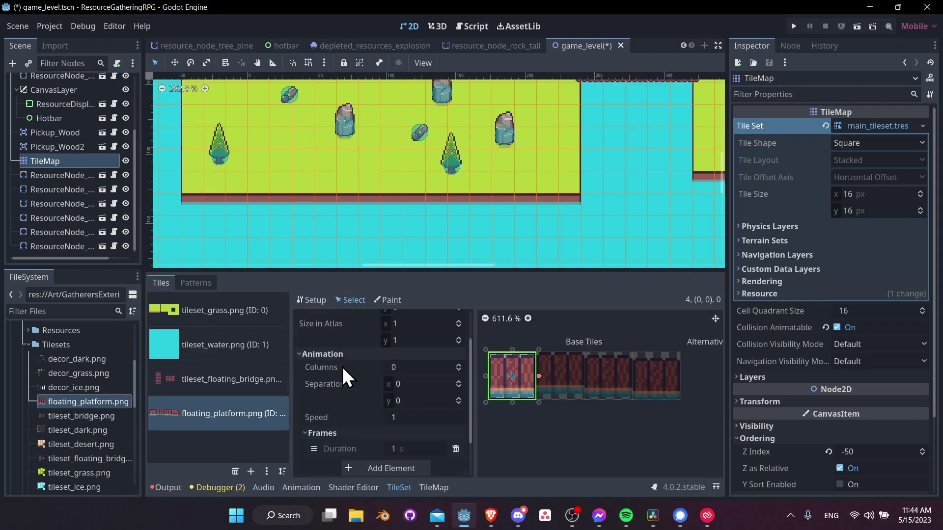
pyautogui.scroll(-1, 364, 384)
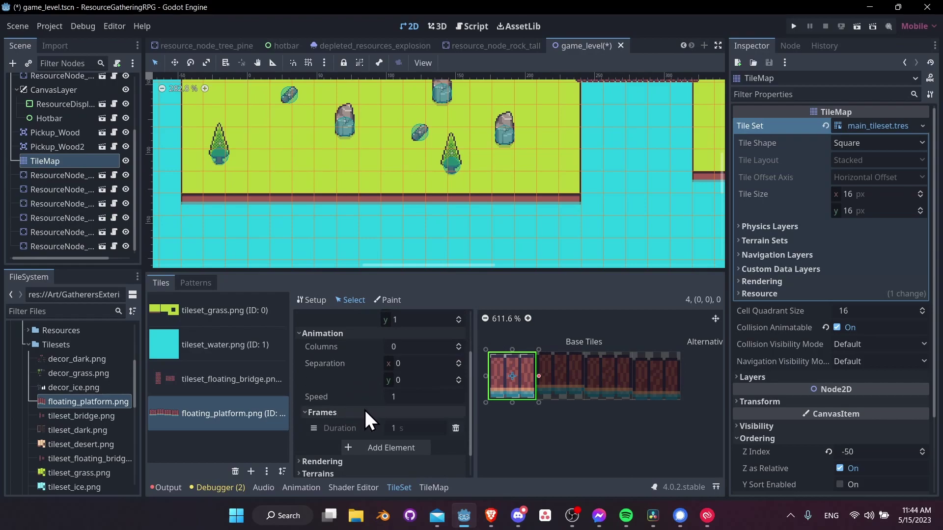
# Add three animation frames to the platform tile so its animation spans all four frames of the atlas.
pyautogui.click(374, 444)
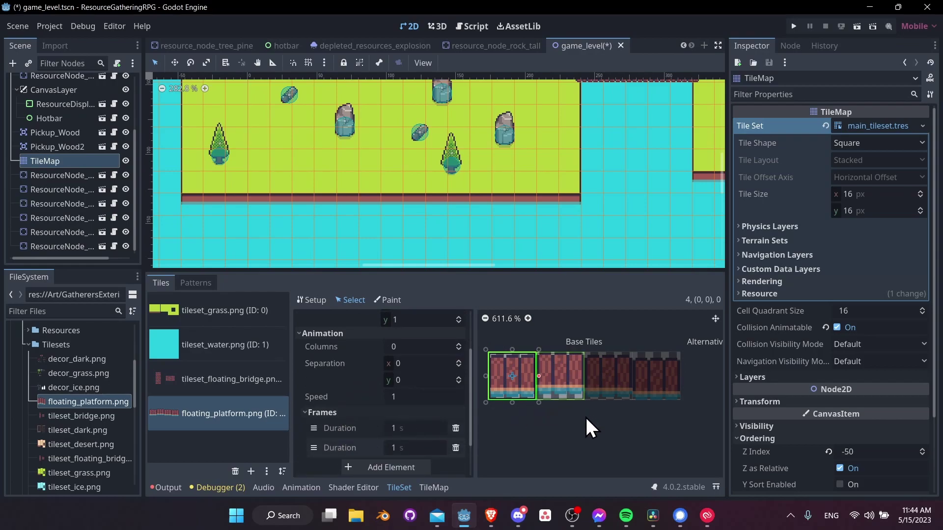
pyautogui.moveTo(582, 397); pyautogui.dragTo(608, 395, button='middle')
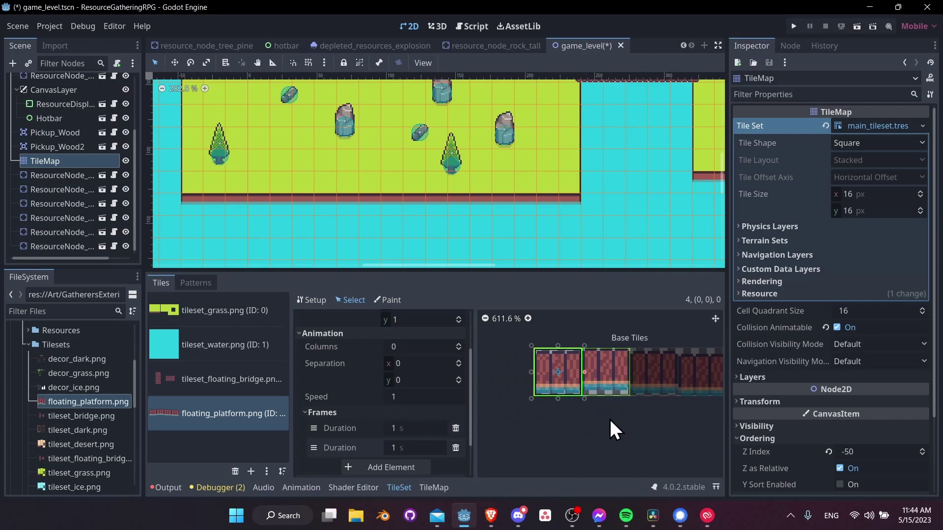
pyautogui.click(388, 466)
pyautogui.scroll(-2, 387, 469)
pyautogui.click(389, 446)
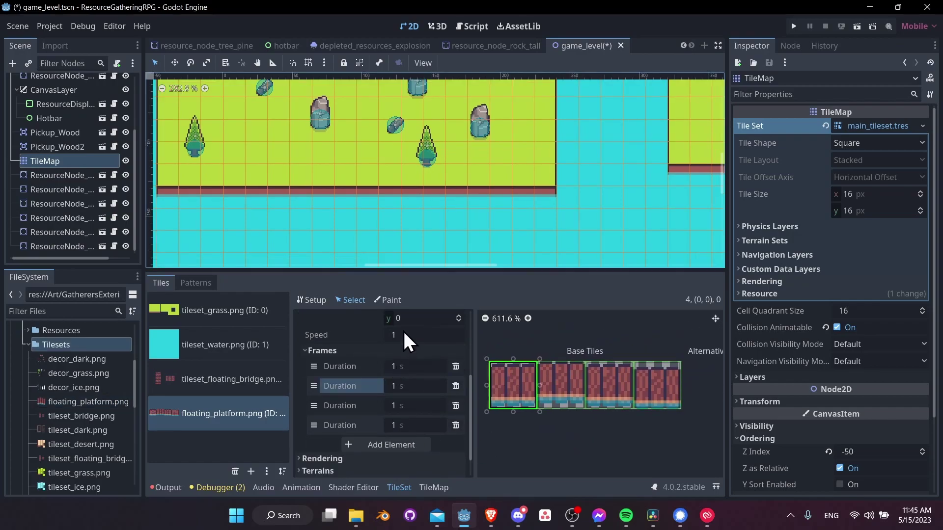
# Set the duration of each of the platform tile's four animation frames to 0.2 s.
pyautogui.moveTo(386, 229); pyautogui.dragTo(416, 246, button='middle')
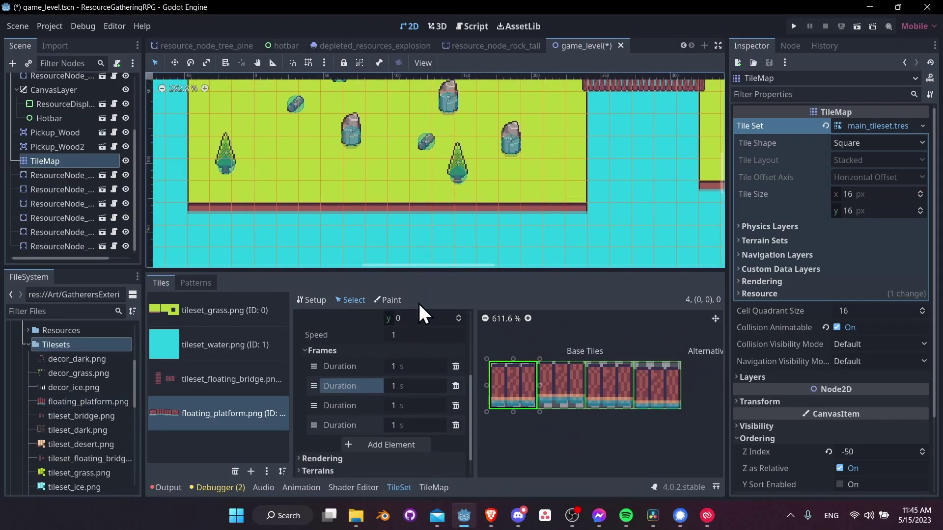
pyautogui.click(425, 365)
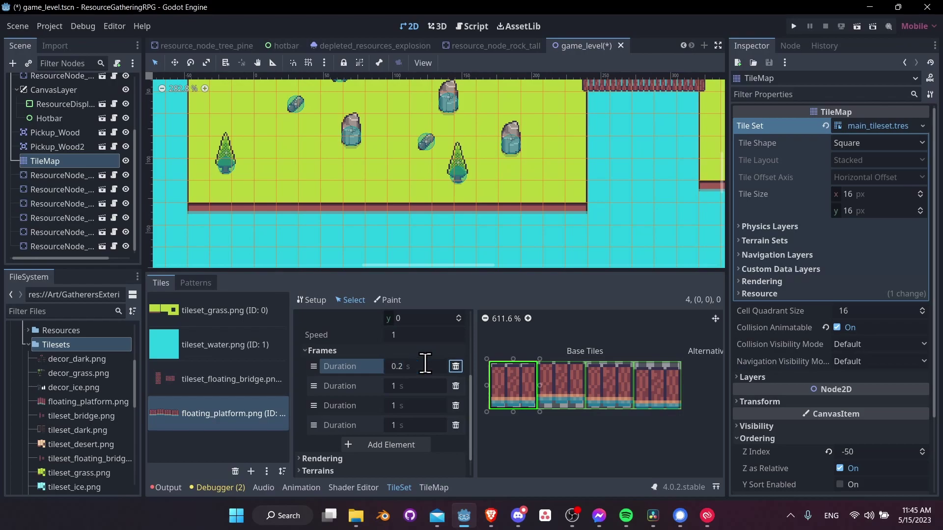
pyautogui.press('Tab')
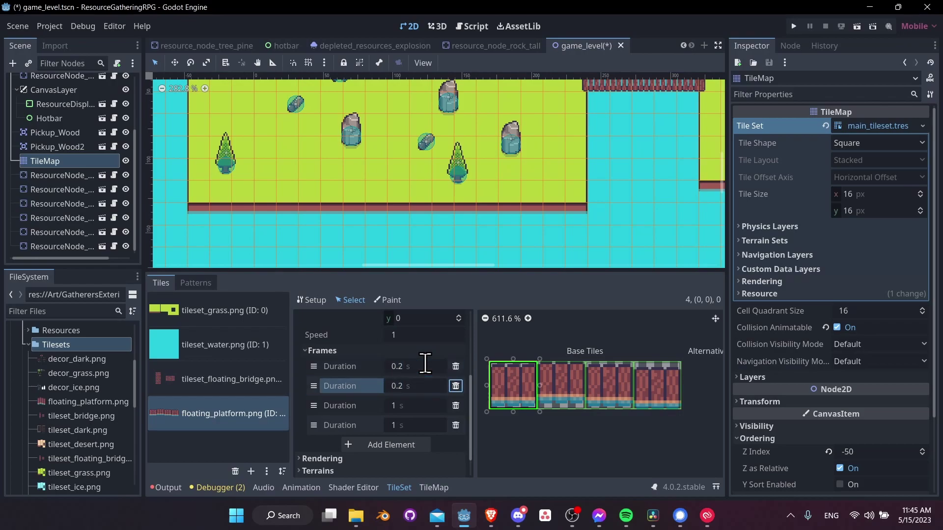
pyautogui.press('Tab')
pyautogui.press('Tab')
pyautogui.press('Tab')
pyautogui.write('0.')
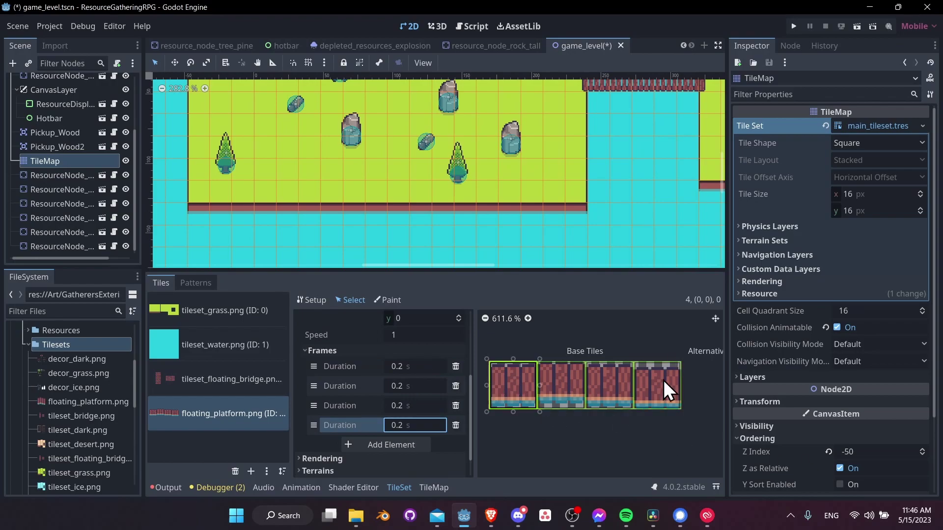
pyautogui.write('2')
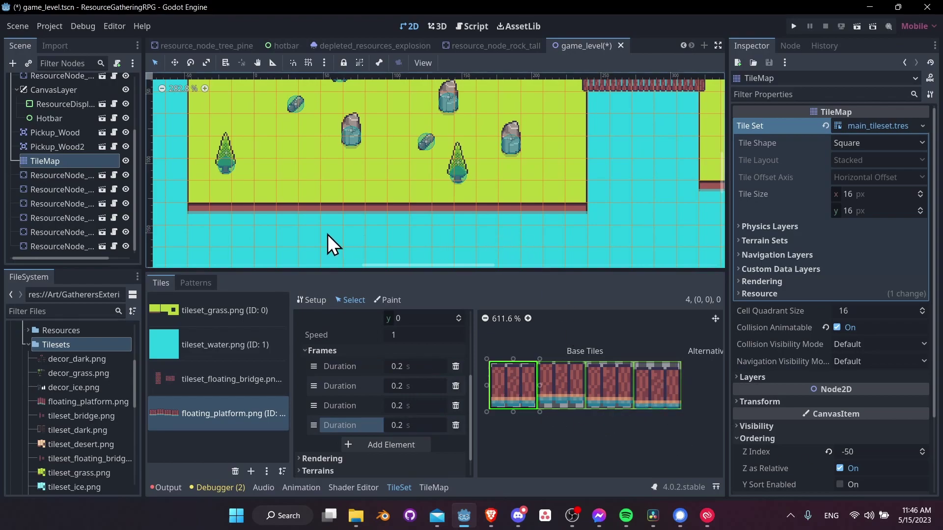
# Enlarge the viewport and paint a staircase path of floating platform tiles on the Top layer, from the starting island's south edge into the water.
pyautogui.moveTo(328, 234); pyautogui.dragTo(337, 234, button='middle')
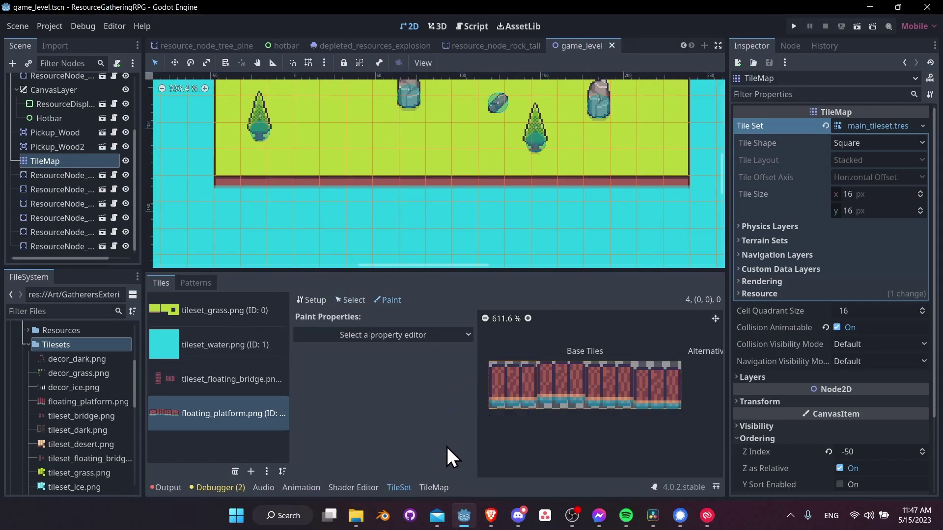
pyautogui.click(444, 488)
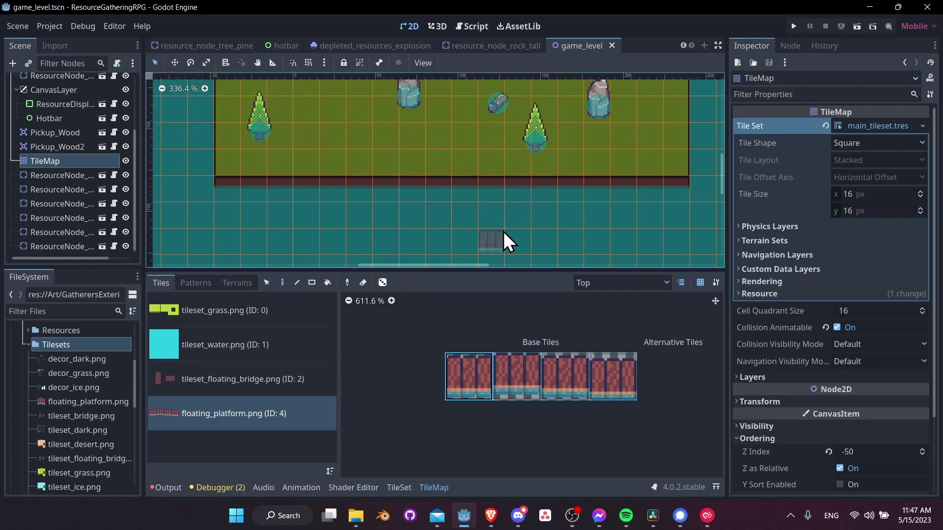
pyautogui.moveTo(503, 232); pyautogui.dragTo(466, 208, button='middle')
pyautogui.moveTo(499, 271); pyautogui.dragTo(515, 303)
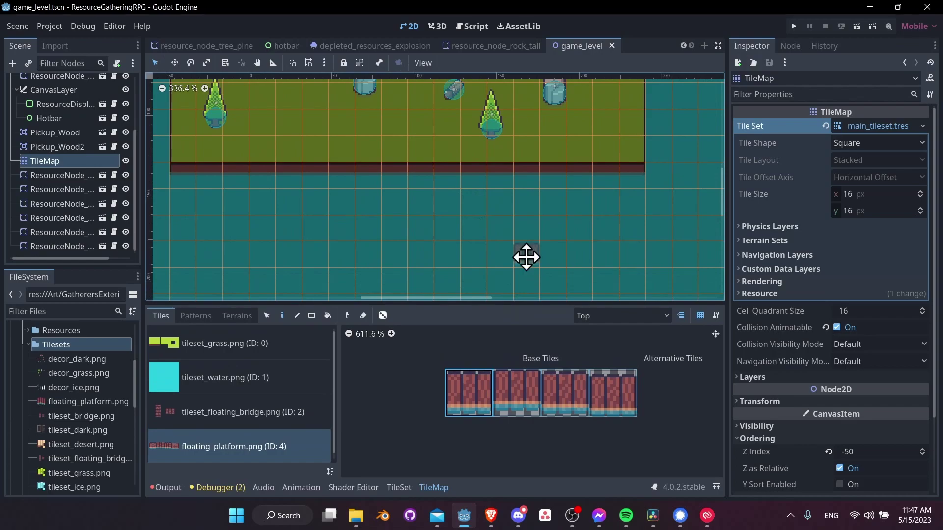
pyautogui.moveTo(526, 254); pyautogui.dragTo(548, 308, button='middle')
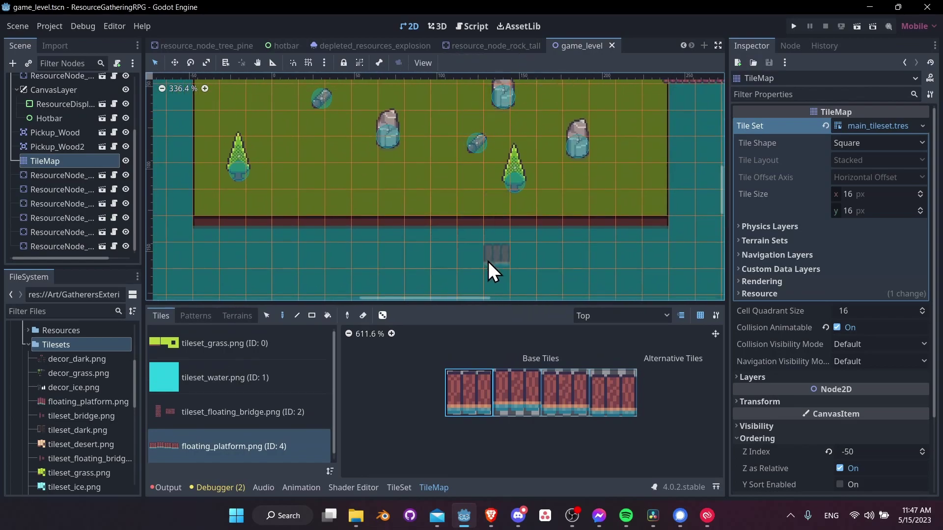
pyautogui.hscroll(2, 503, 267)
pyautogui.click(620, 315)
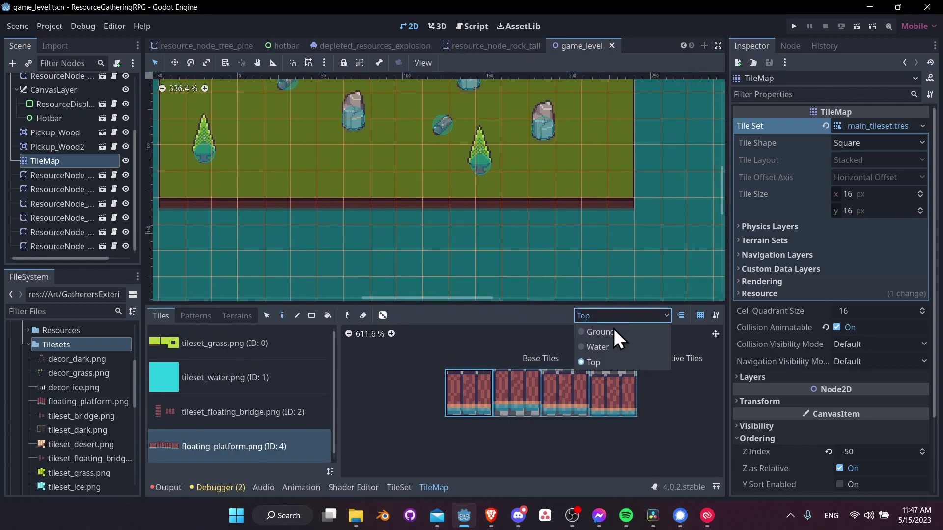
pyautogui.click(620, 364)
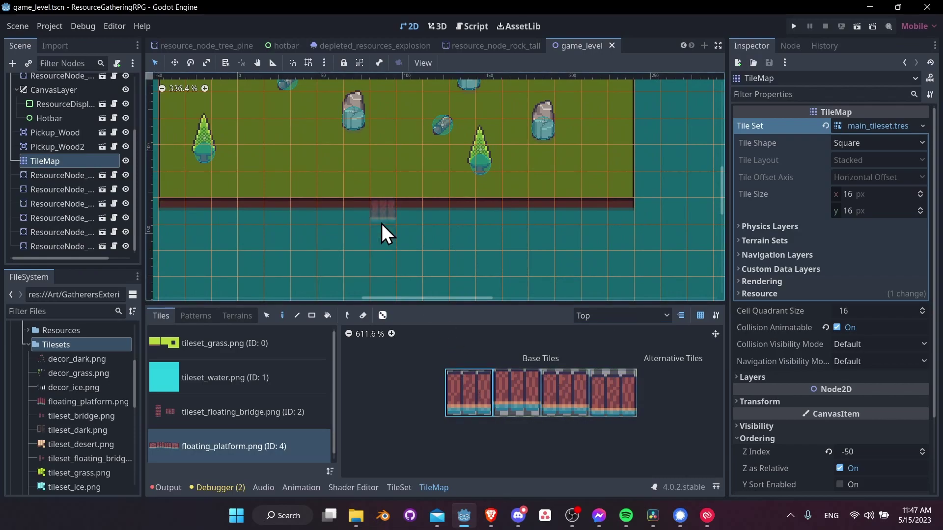
pyautogui.moveTo(381, 222); pyautogui.dragTo(359, 199, button='middle')
pyautogui.moveTo(361, 198)
pyautogui.mouseDown()
pyautogui.moveTo(367, 250)
pyautogui.moveTo(459, 270)
pyautogui.mouseUp()
pyautogui.click(449, 288)
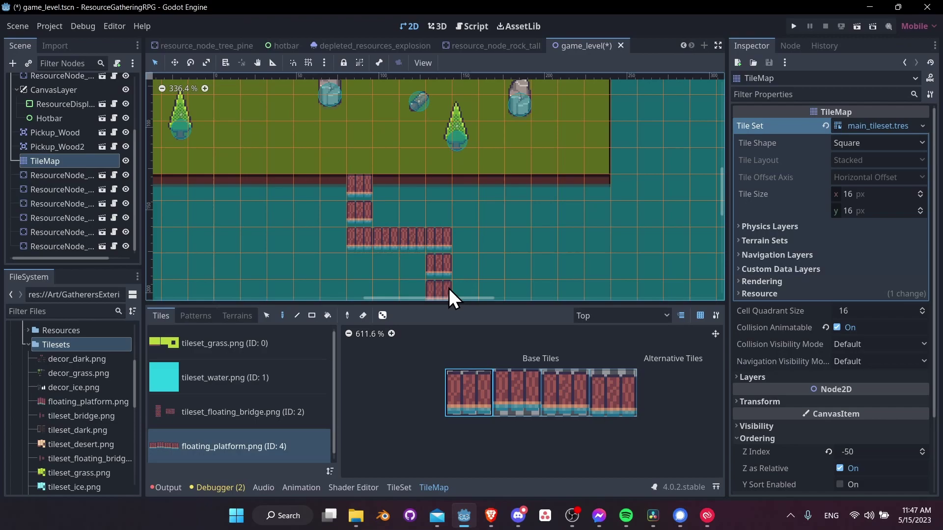
pyautogui.moveTo(449, 287); pyautogui.dragTo(416, 209, button='middle')
pyautogui.moveTo(435, 211)
pyautogui.mouseDown()
pyautogui.moveTo(465, 219)
pyautogui.moveTo(464, 288)
pyautogui.mouseUp()
pyautogui.scroll(-2, 486, 253)
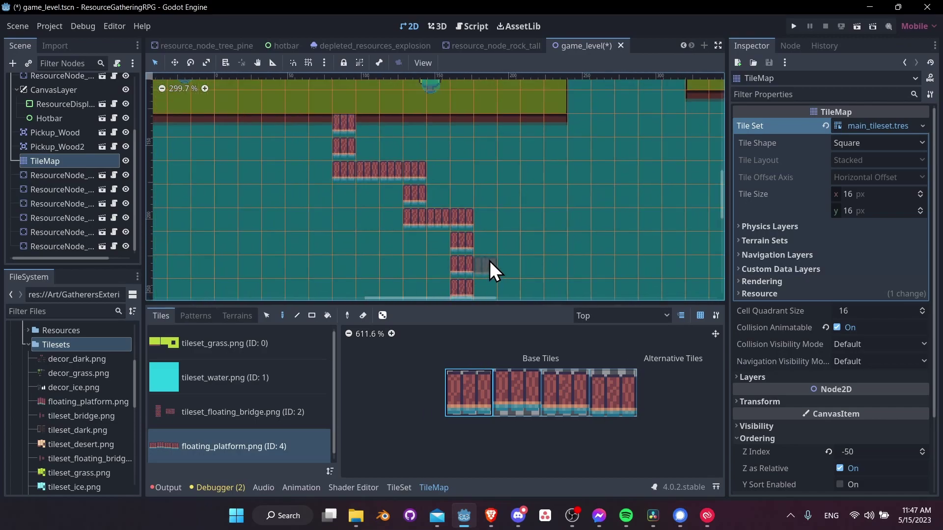
pyautogui.moveTo(419, 216); pyautogui.dragTo(451, 201, button='middle')
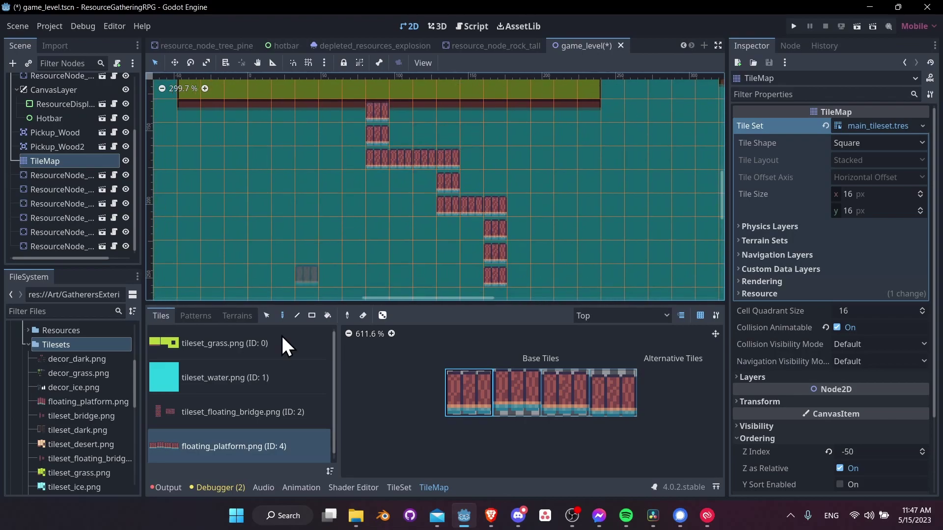
# Set the duration of all four animation frames of the platform tile to 0.3 s and save the scene.
pyautogui.click(397, 487)
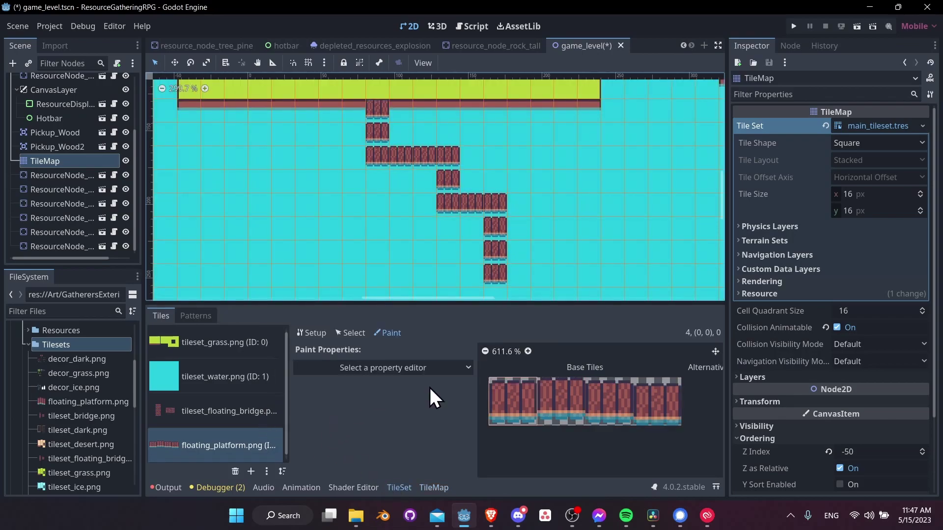
pyautogui.click(351, 333)
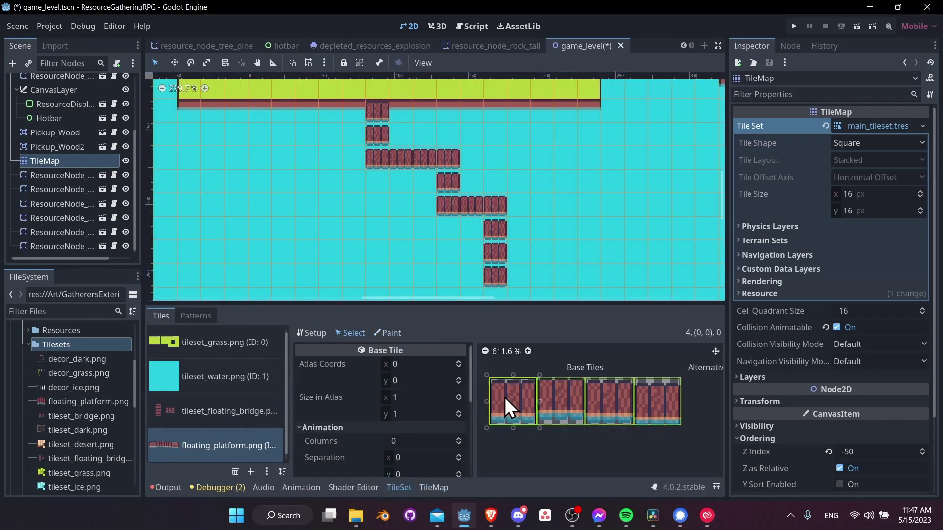
pyautogui.scroll(-5, 385, 411)
pyautogui.click(417, 409)
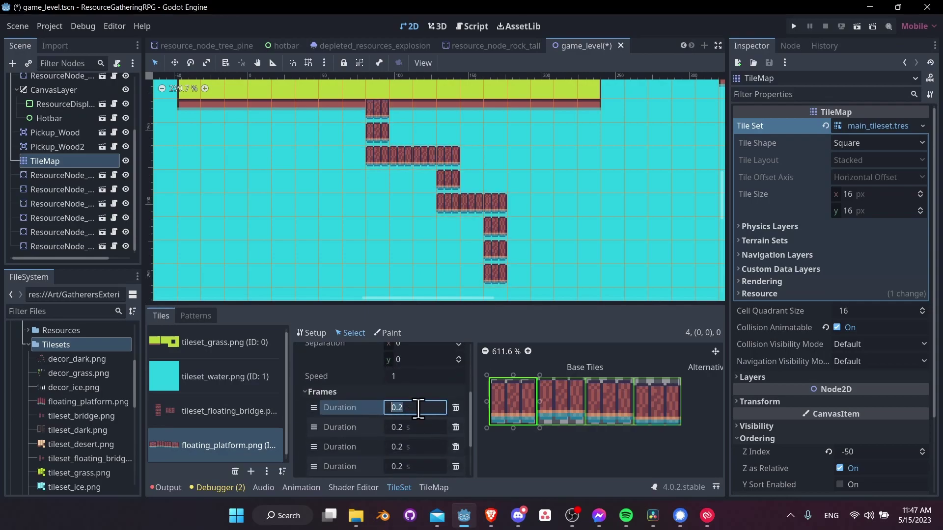
pyautogui.write('0.3')
pyautogui.press('Tab')
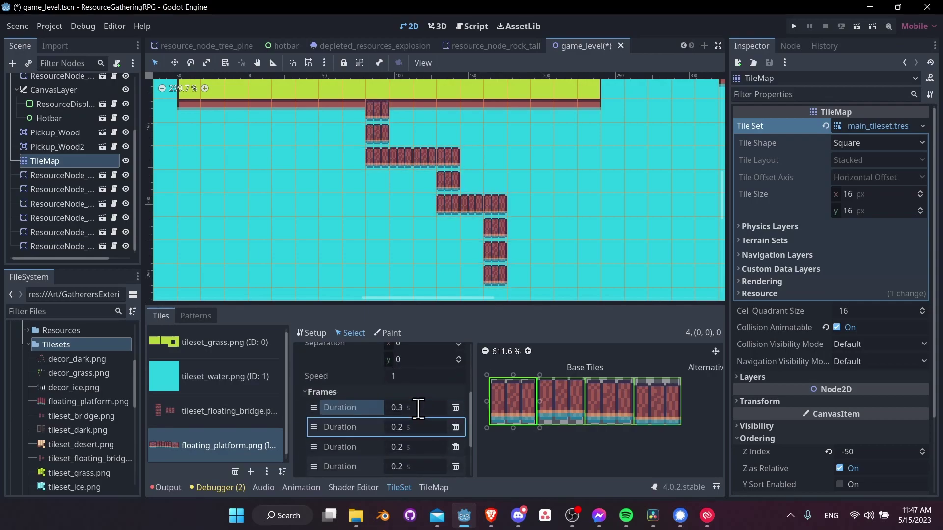
pyautogui.press('Tab')
pyautogui.write('0.3')
pyautogui.press('Tab')
pyautogui.write('0.3')
pyautogui.press('Tab')
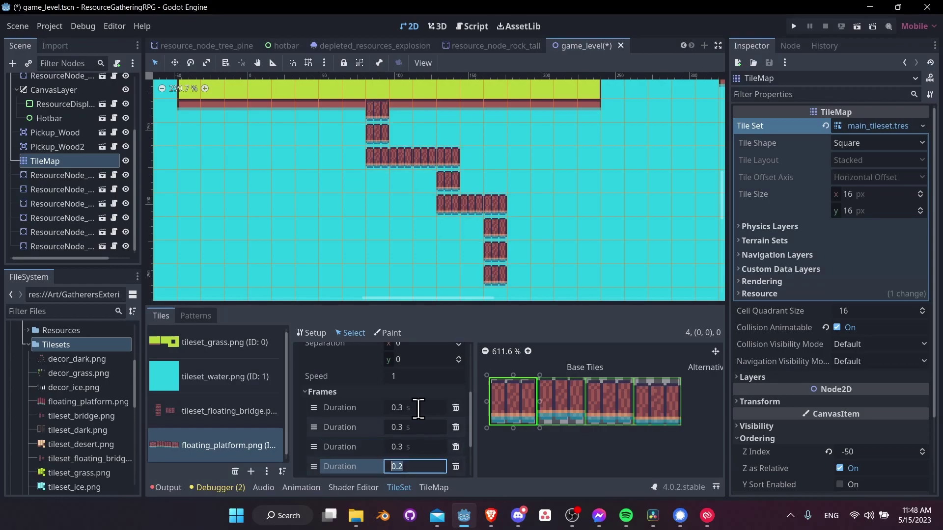
pyautogui.write('0.3')
pyautogui.press('Return')
pyautogui.scroll(-3, 417, 219)
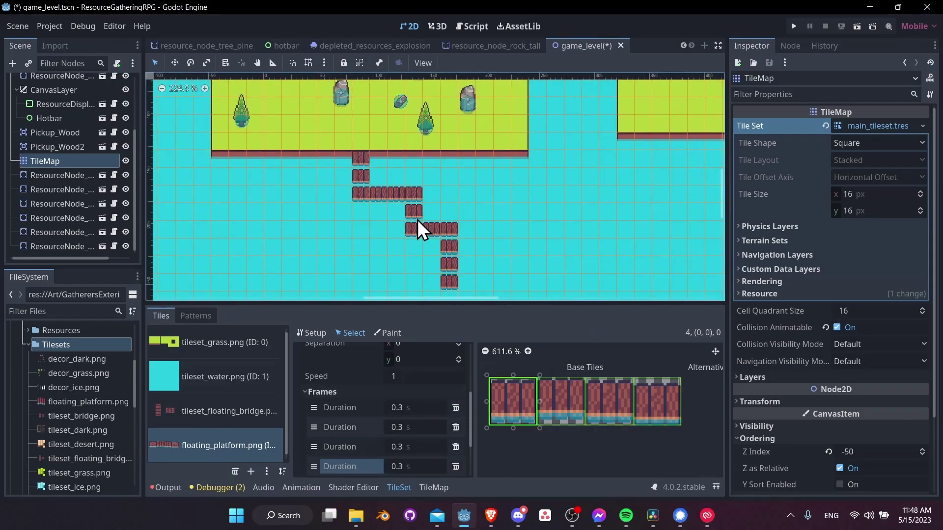
pyautogui.scroll(8, 416, 221)
pyautogui.hotkey('ctrl', 's')
# Paint platform tiles from the starting island's west edge out into the water.
pyautogui.moveTo(413, 225); pyautogui.dragTo(411, 186, button='middle')
pyautogui.moveTo(362, 120); pyautogui.dragTo(371, 143, button='middle')
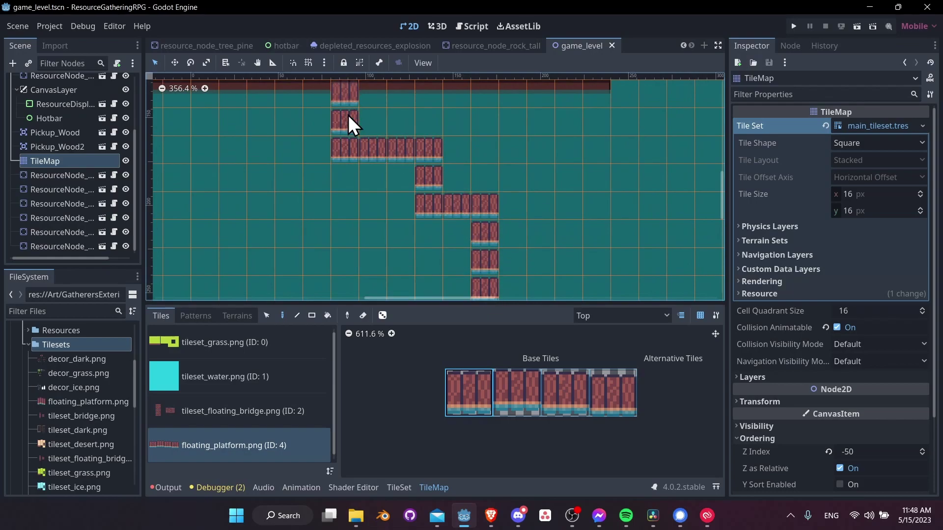
pyautogui.scroll(-2, 364, 178)
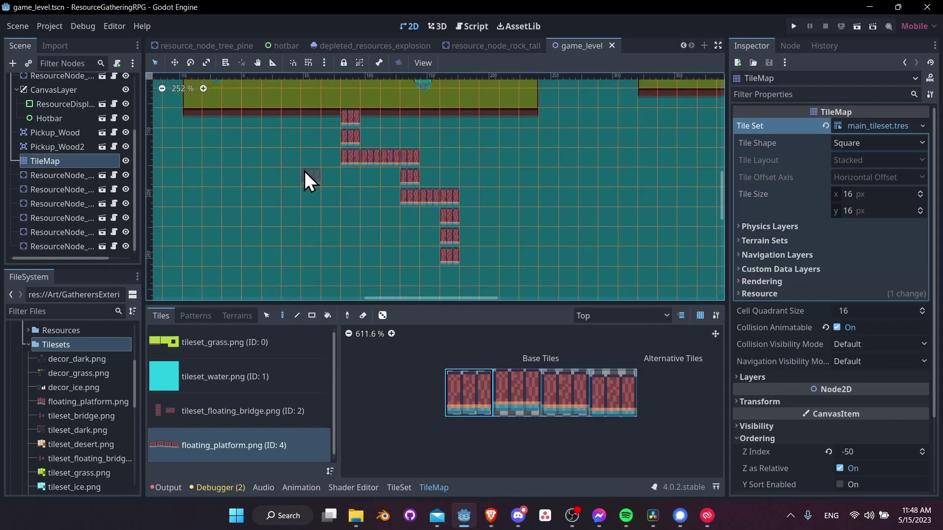
pyautogui.scroll(-1, 304, 171)
pyautogui.moveTo(305, 171); pyautogui.dragTo(432, 231, button='middle')
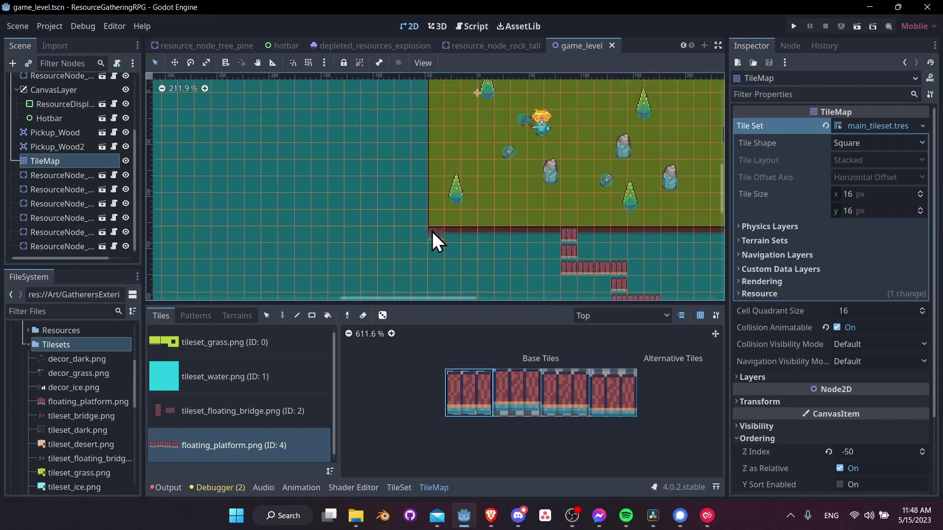
pyautogui.scroll(5, 418, 191)
pyautogui.moveTo(418, 191)
pyautogui.mouseDown()
pyautogui.moveTo(340, 196)
pyautogui.moveTo(312, 212)
pyautogui.mouseUp()
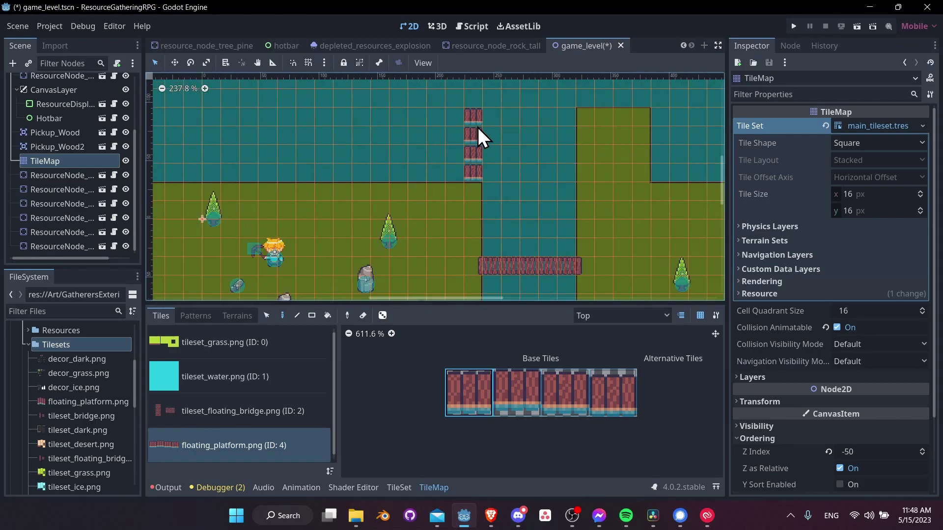
# Paint an L-shaped path of platform tiles north from the starting island's north-east corner and across to the eastern island.
pyautogui.moveTo(558, 122); pyautogui.dragTo(566, 118)
pyautogui.scroll(6, 560, 117)
pyautogui.moveTo(560, 117); pyautogui.dragTo(539, 152, button='middle')
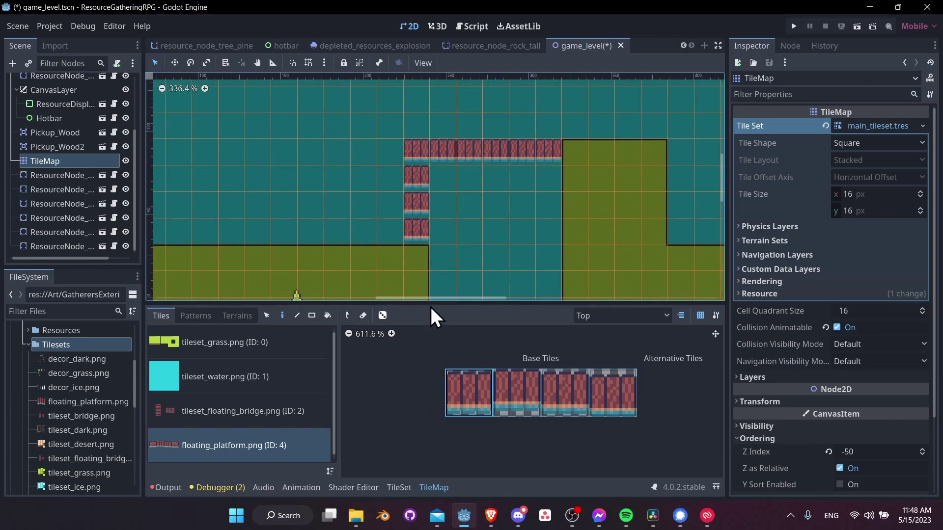
# On the Water layer, paint the alternative tileset_water.png tile beneath the floating platform paths around the starting island.
pyautogui.moveTo(420, 195); pyautogui.dragTo(464, 158, button='middle')
pyautogui.scroll(-1, 461, 143)
pyautogui.hscroll(-1, 461, 142)
pyautogui.scroll(-1, 454, 160)
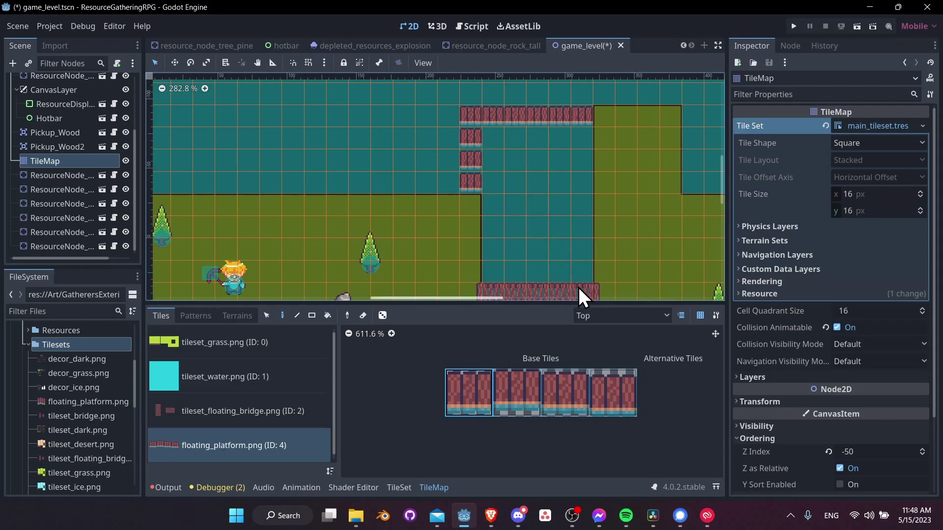
pyautogui.moveTo(574, 245); pyautogui.dragTo(593, 220, button='middle')
pyautogui.click(591, 315)
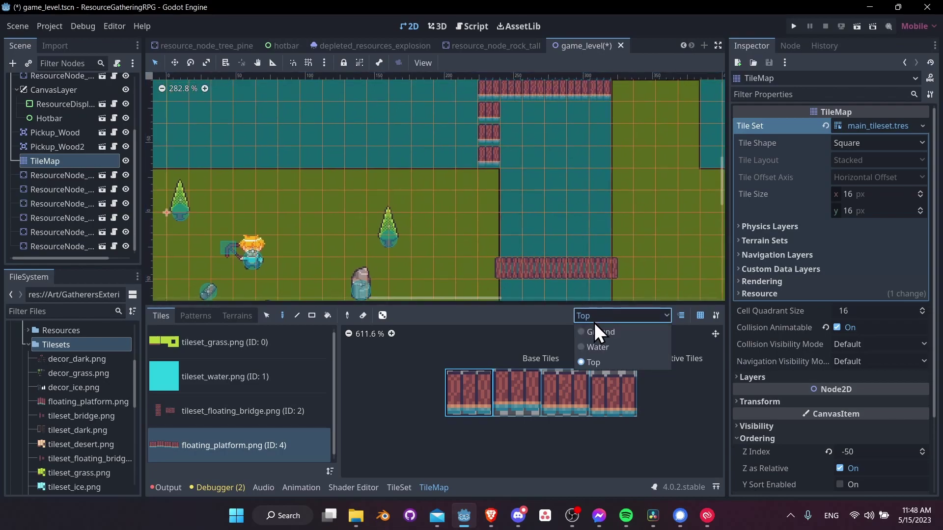
pyautogui.click(608, 348)
pyautogui.click(240, 378)
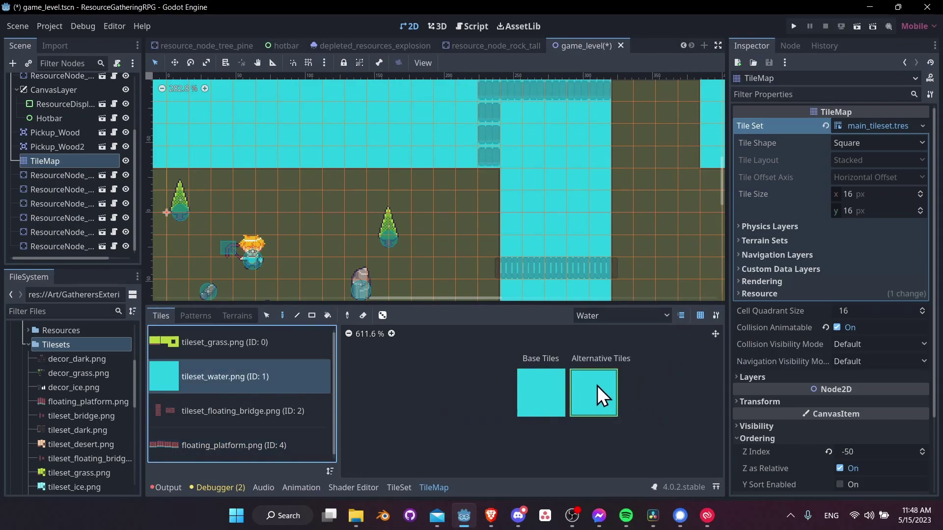
pyautogui.click(602, 396)
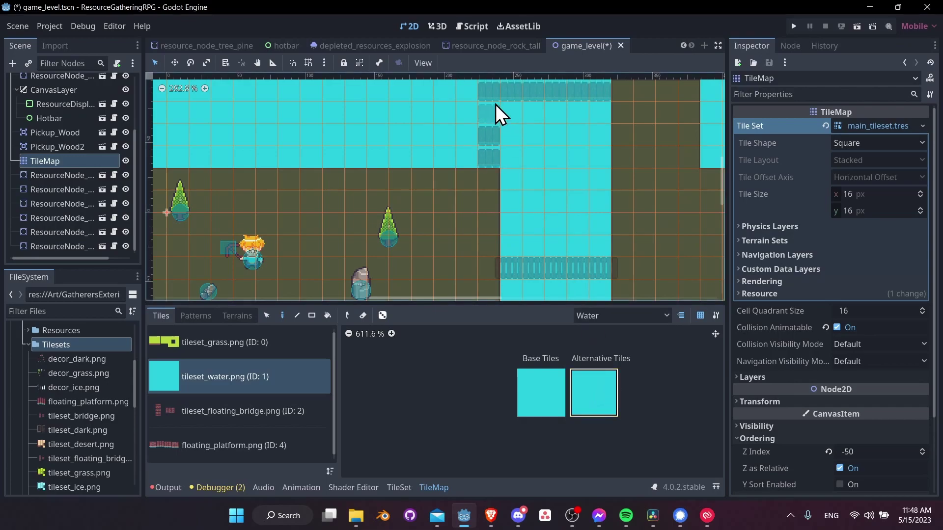
pyautogui.moveTo(487, 161); pyautogui.dragTo(452, 246, button='middle')
pyautogui.scroll(5, 454, 246)
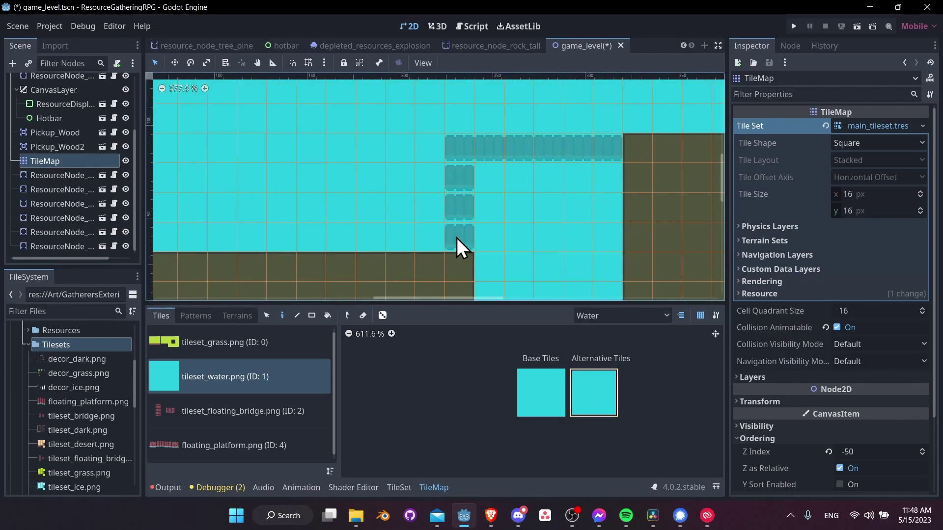
pyautogui.click(523, 149)
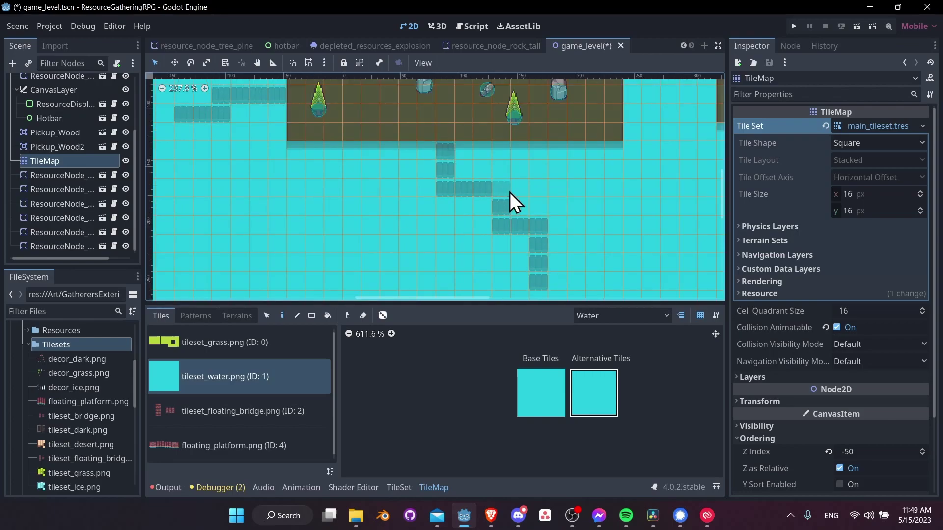
pyautogui.moveTo(256, 145); pyautogui.dragTo(389, 225, button='middle')
# Run the game and walk the character out onto the western platform path and back across the starting island.
pyautogui.click(794, 25)
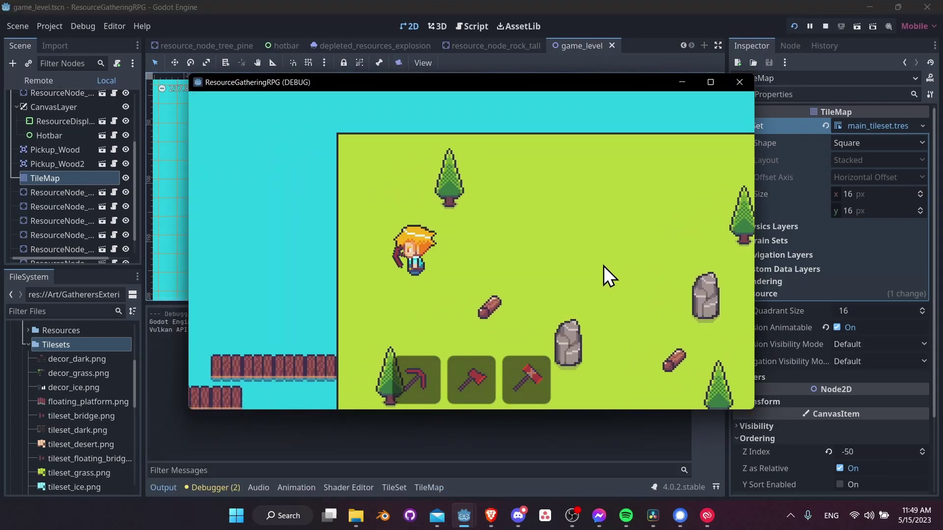
pyautogui.press('s')
pyautogui.press('a')
pyautogui.press('s')
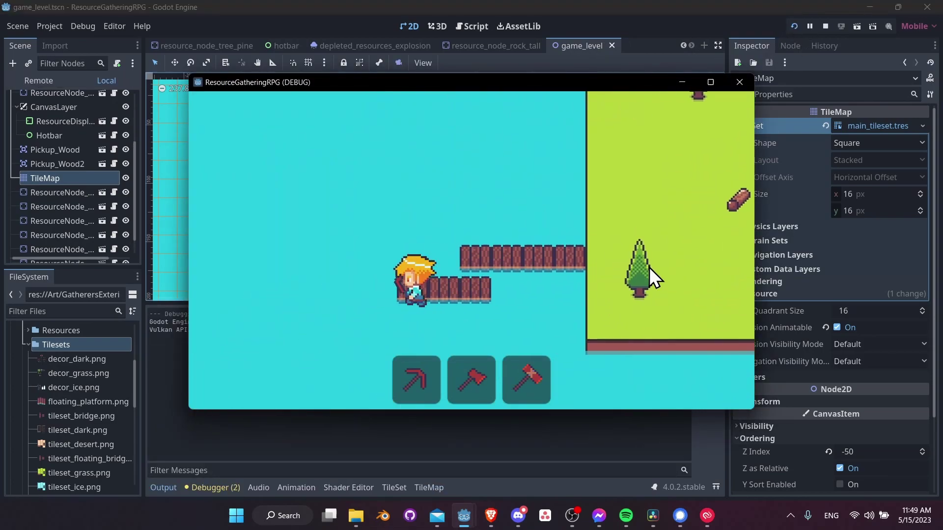
pyautogui.press('d')
pyautogui.press('w')
pyautogui.press('d')
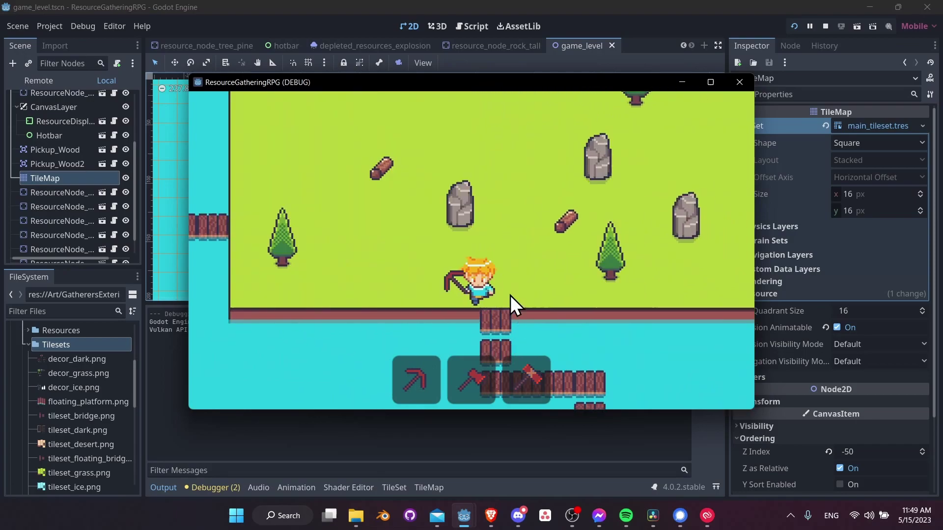
# Walk the character north and across the L-shaped platform path toward the eastern island, and stop the game.
pyautogui.press('Right')
pyautogui.press('Up')
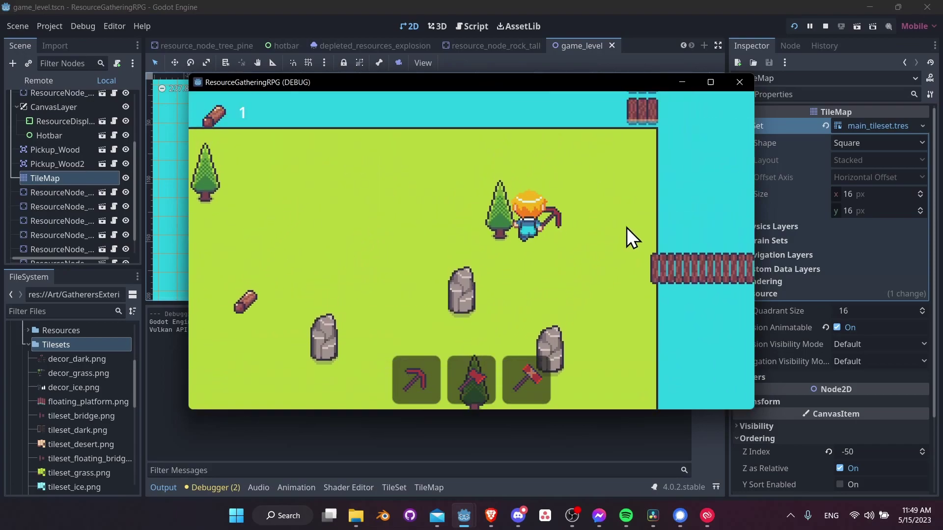
pyautogui.press('Up')
pyautogui.press('Right')
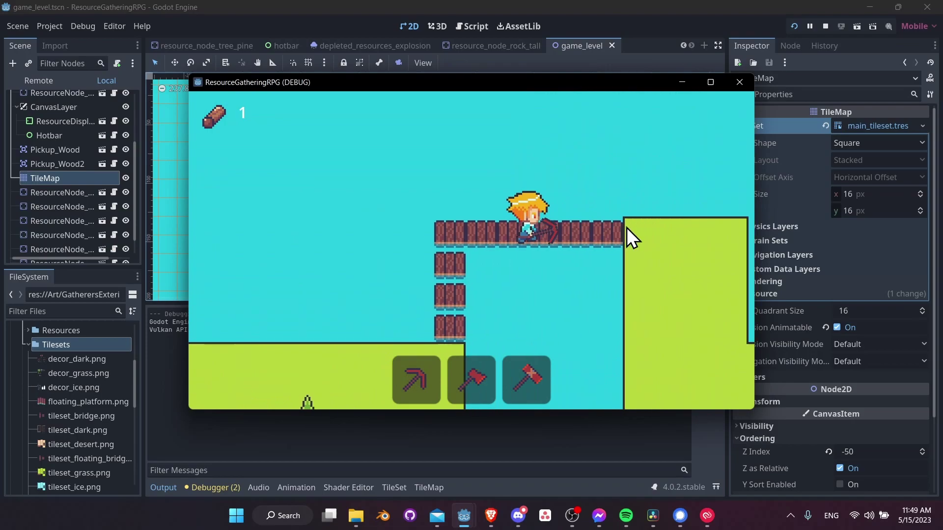
pyautogui.press('Right')
pyautogui.click(825, 26)
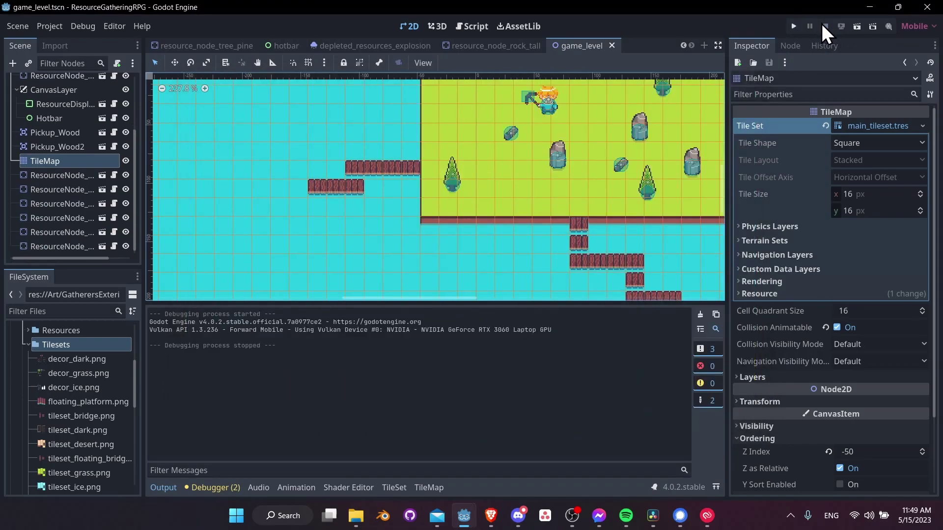
# Paint the alternative water tile on the Water layer beneath the platform staircase at the starting island's south edge.
pyautogui.scroll(-4, 600, 143)
pyautogui.moveTo(581, 194); pyautogui.dragTo(529, 170, button='middle')
pyautogui.scroll(6, 560, 222)
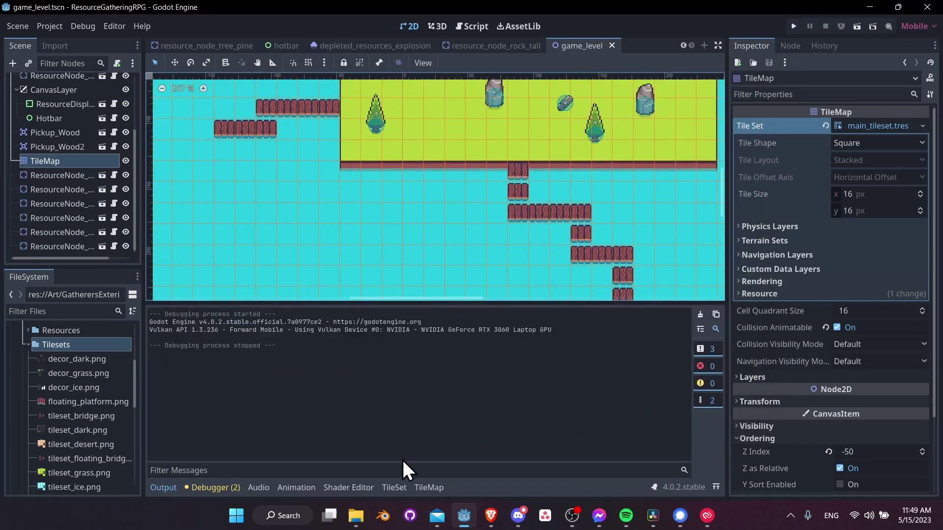
pyautogui.click(429, 488)
pyautogui.click(579, 378)
pyautogui.click(518, 167)
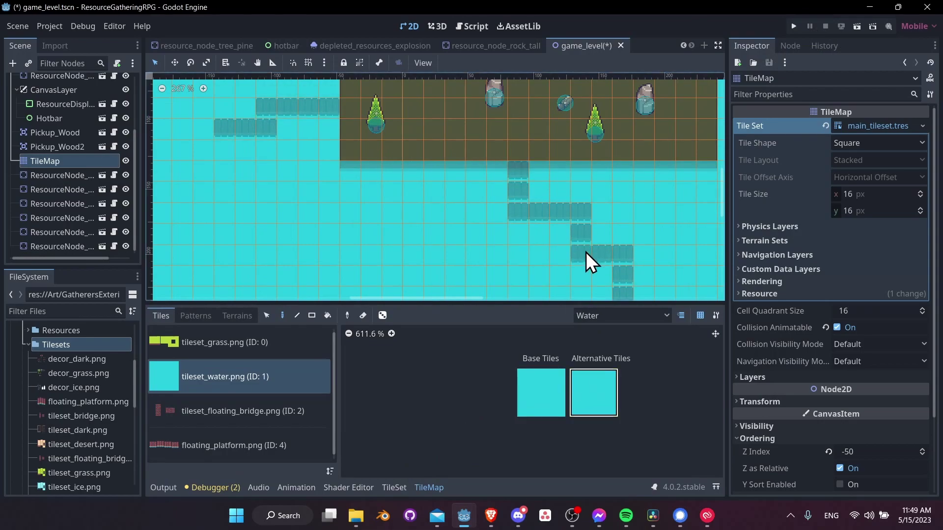
pyautogui.moveTo(623, 267); pyautogui.dragTo(571, 201, button='middle')
# Run the game and try to walk the character off the island's south edge onto the platform staircase.
pyautogui.press('F5')
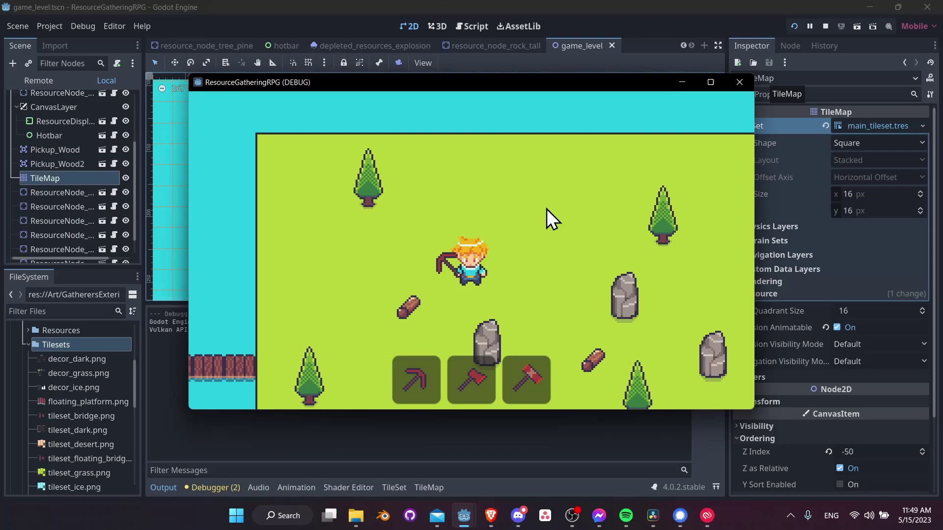
pyautogui.press('s')
pyautogui.press('d')
pyautogui.press('a')
pyautogui.press('d')
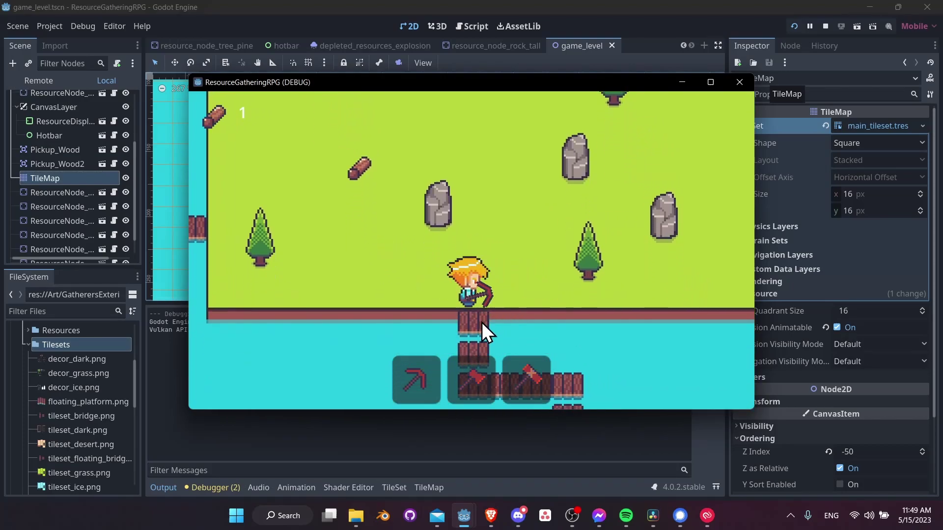
pyautogui.press('s')
pyautogui.press('a')
pyautogui.press('s')
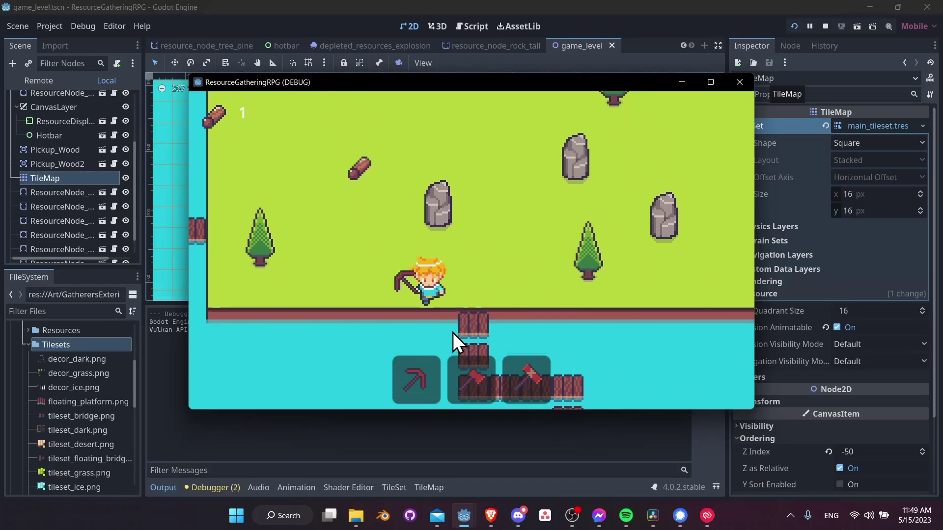
# Test the collision along the island's south edge by walking the character in both directions, stop the game and save the scene.
pyautogui.press('d')
pyautogui.press('s')
pyautogui.press('a')
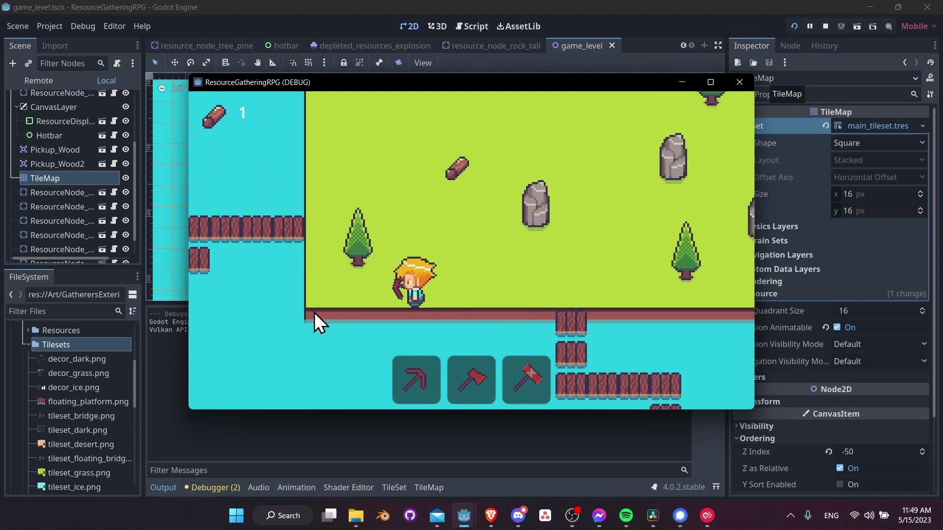
pyautogui.press('Left')
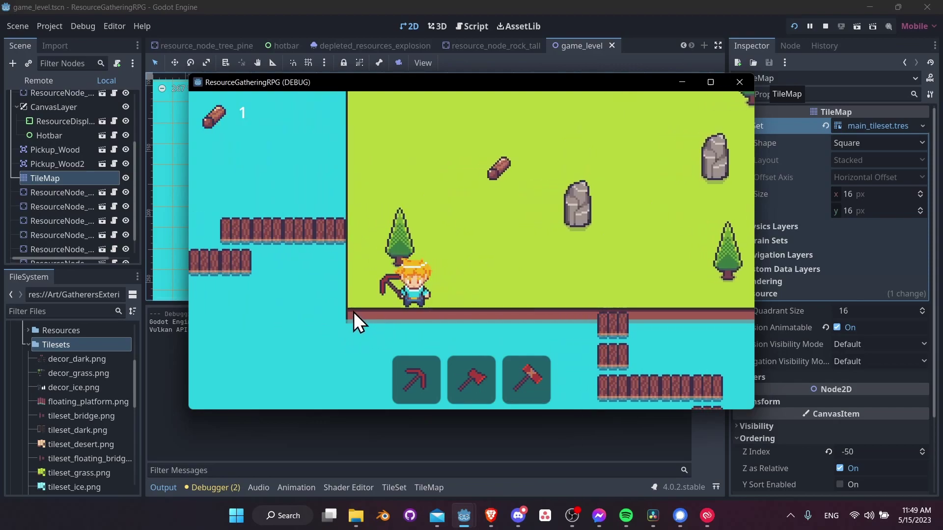
pyautogui.press('Right')
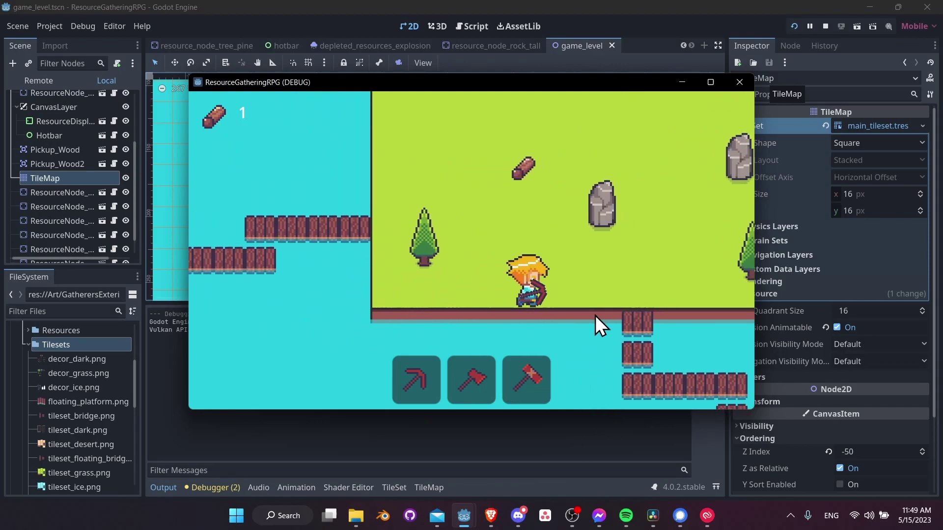
pyautogui.press('Right')
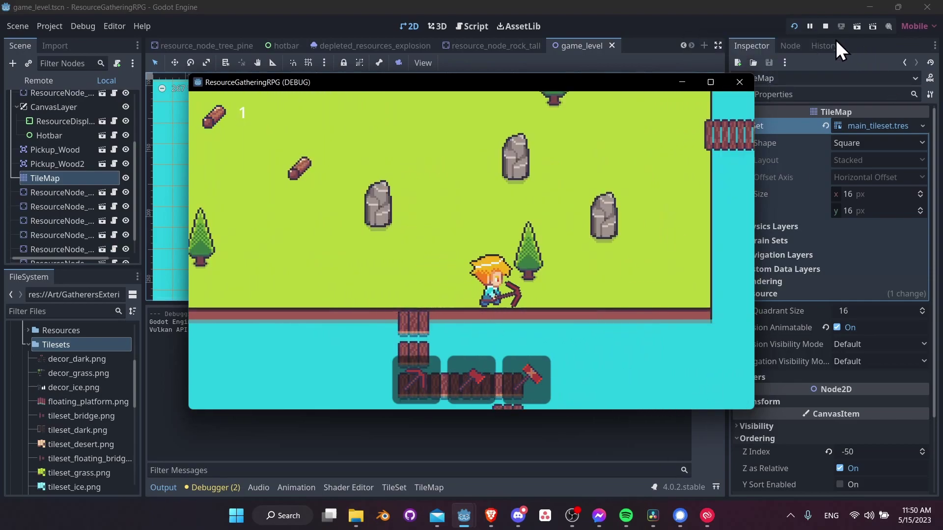
pyautogui.press('Left')
pyautogui.click(826, 26)
pyautogui.hotkey('ctrl', 's')
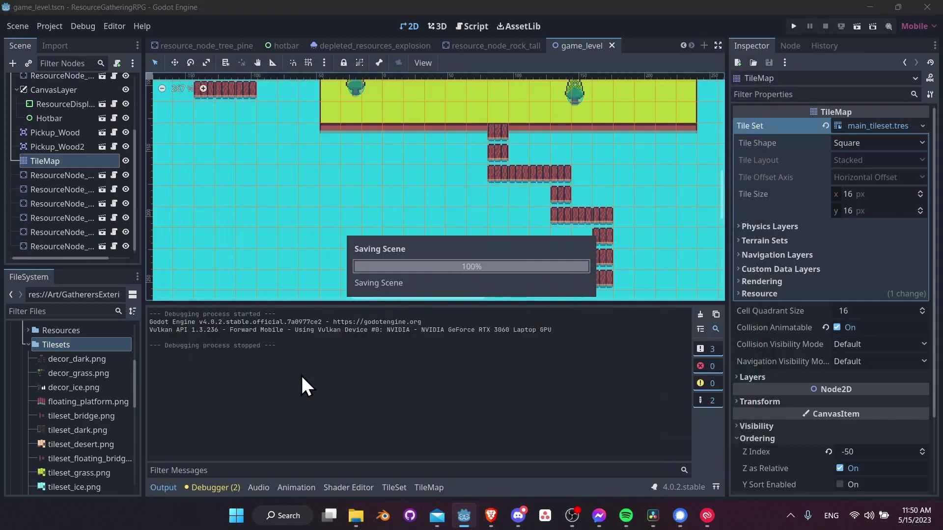
# In the tile set, clear the Physics Layer 0 collision polygon of the first bottom-edge tile of tileset_grass.png.
pyautogui.click(396, 487)
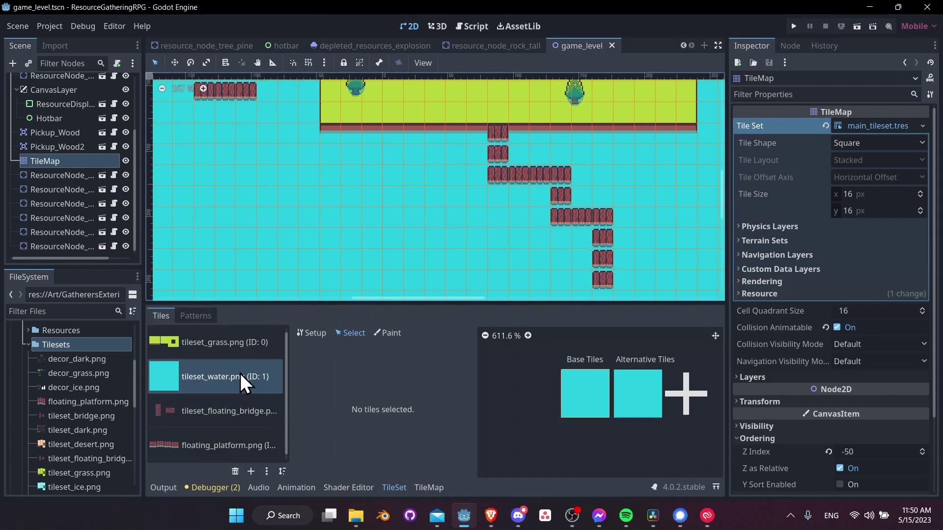
pyautogui.click(254, 341)
pyautogui.scroll(-3, 574, 419)
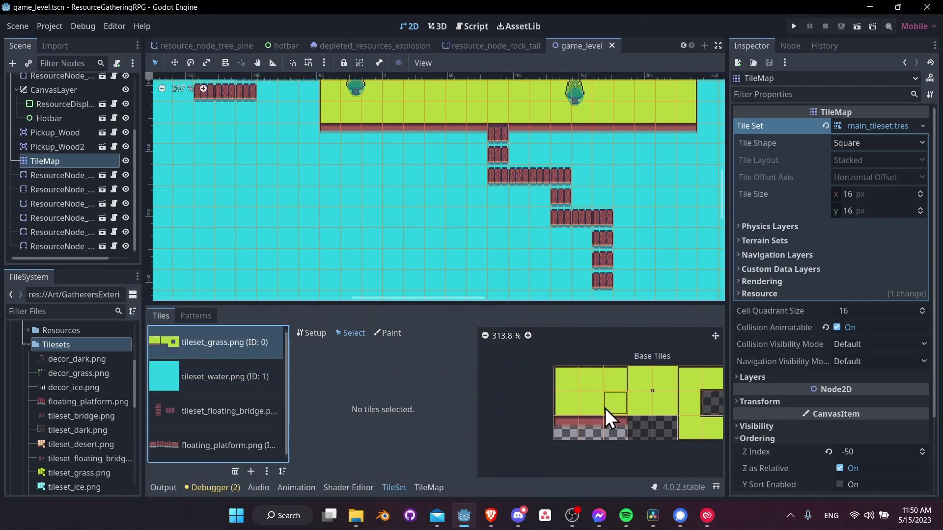
pyautogui.click(573, 429)
pyautogui.scroll(2, 623, 441)
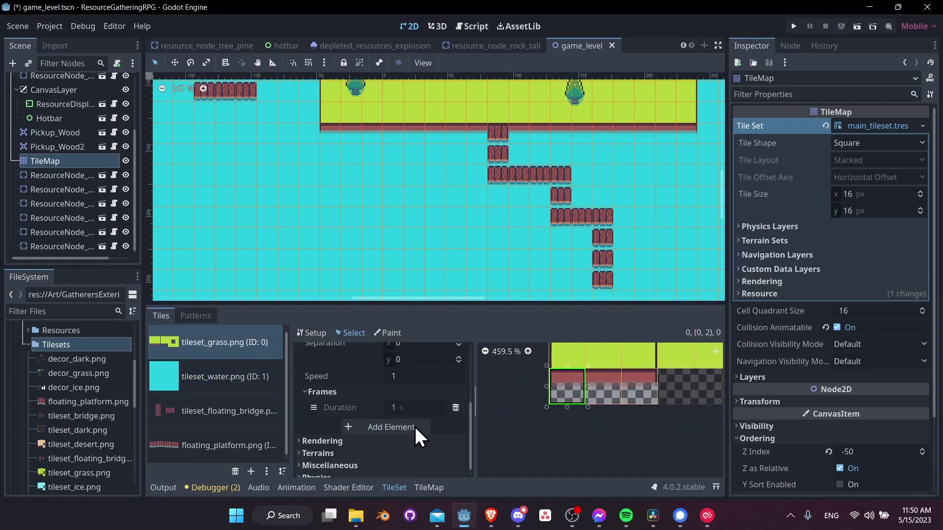
pyautogui.scroll(-1, 355, 429)
pyautogui.click(344, 467)
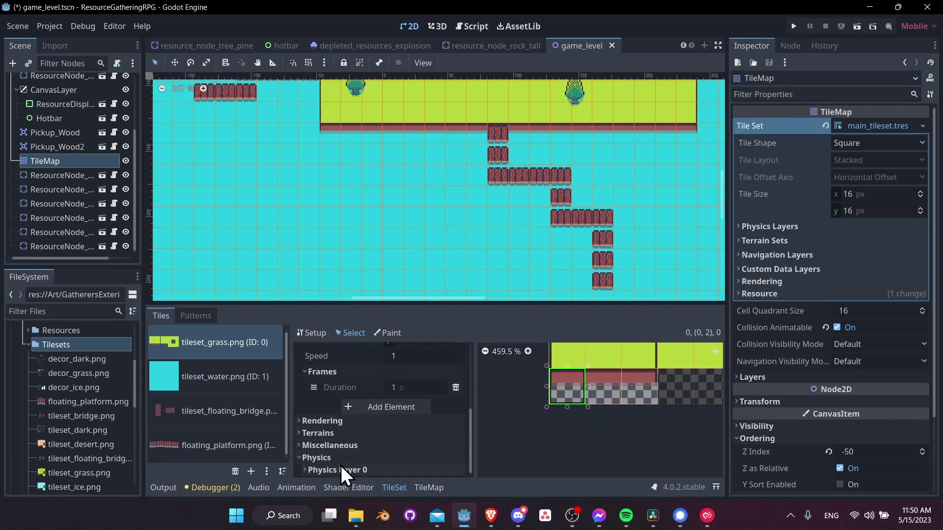
pyautogui.click(341, 471)
pyautogui.scroll(-3, 354, 462)
pyautogui.scroll(1, 533, 378)
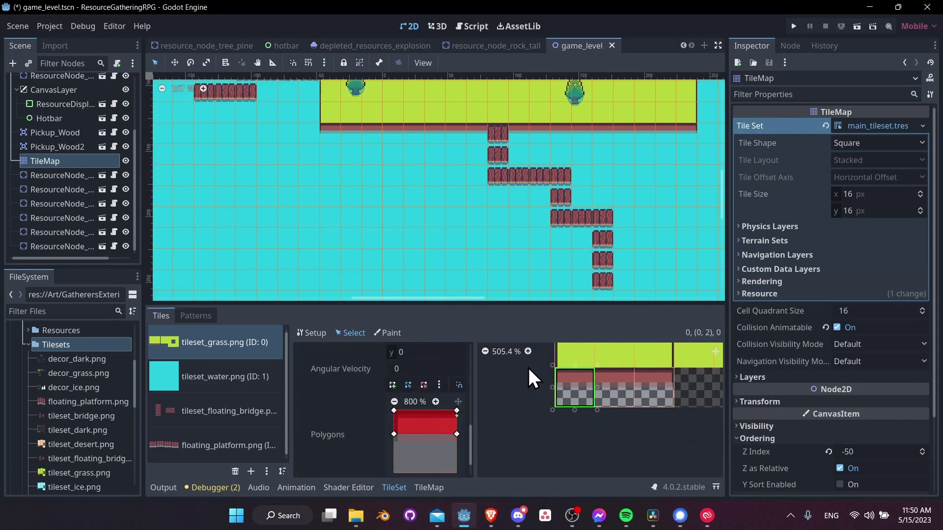
pyautogui.moveTo(528, 367); pyautogui.dragTo(516, 385, button='middle')
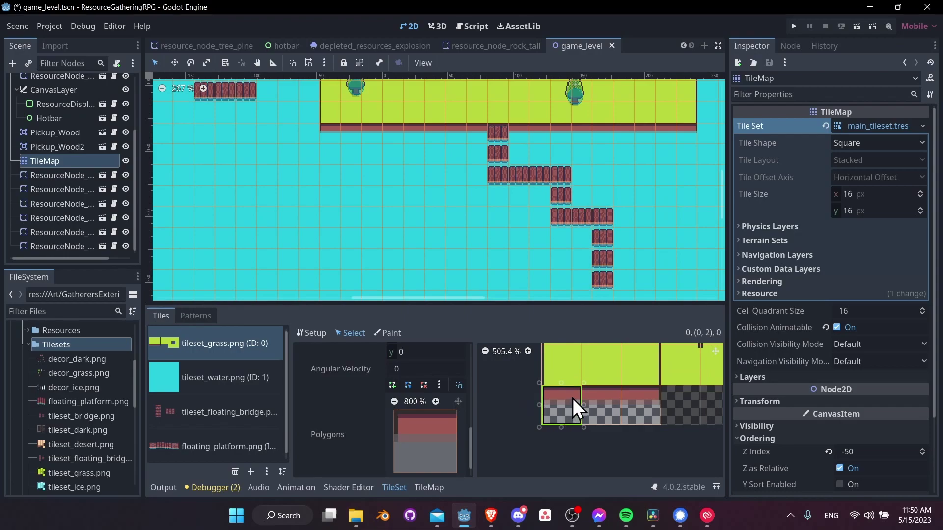
# Clear the collision polygons of the other two bottom-edge grass tiles, (1, 2) and (2, 2), and save the scene.
pyautogui.click(600, 396)
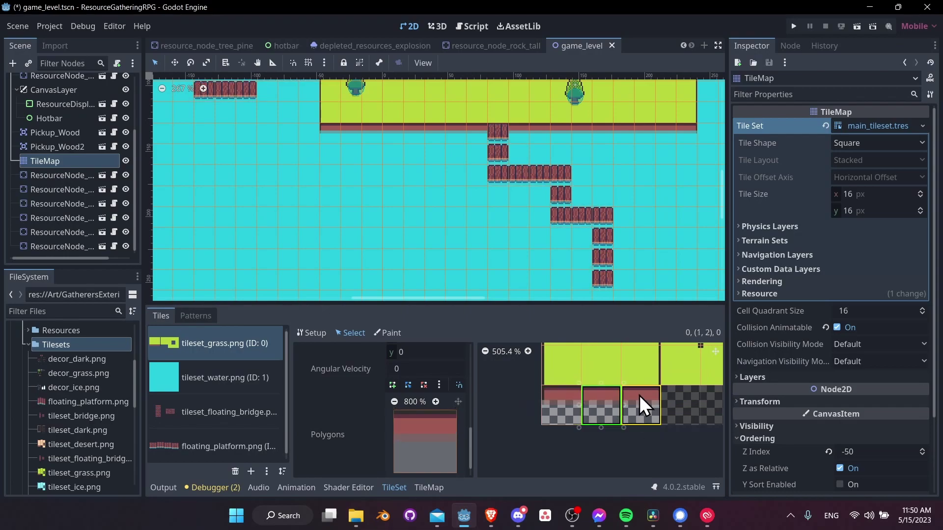
pyautogui.click(639, 396)
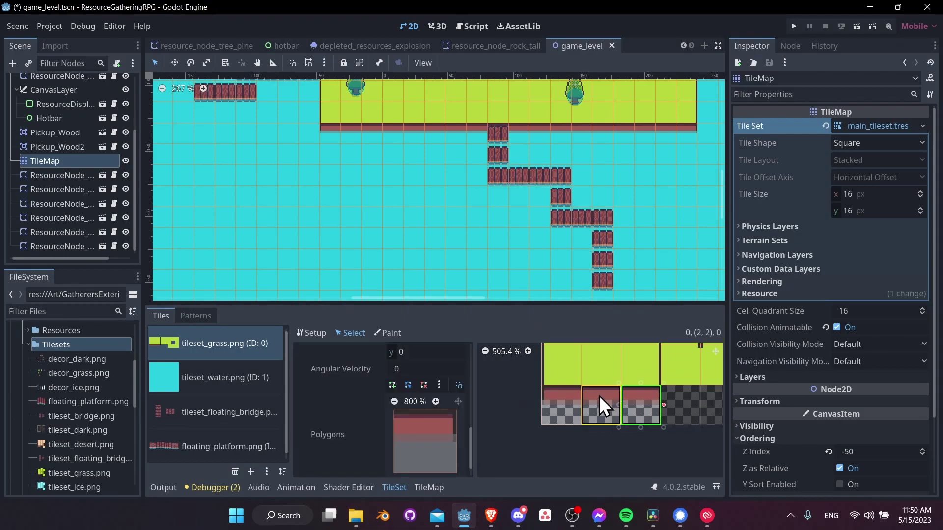
pyautogui.hotkey('ctrl', 's')
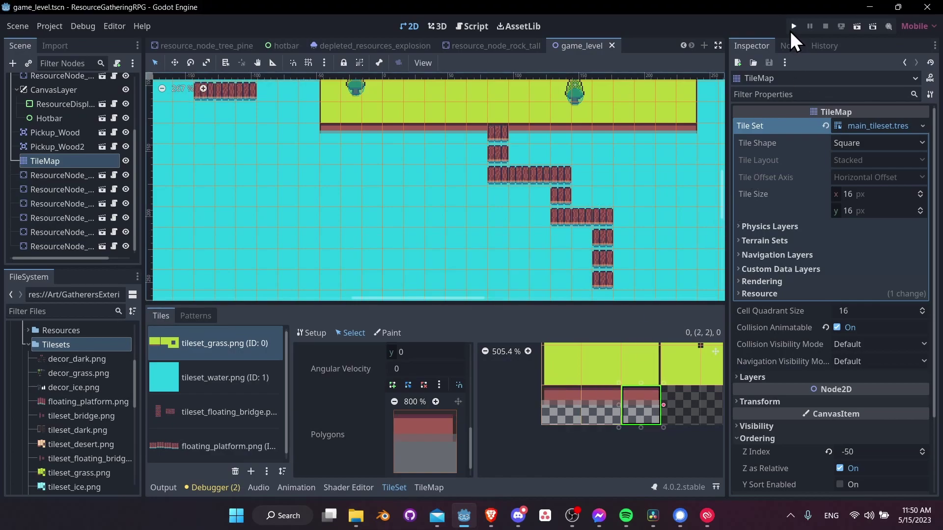
# Run the game and walk the character along the island's south edge to the platform staircase, testing the edge collision.
pyautogui.click(794, 26)
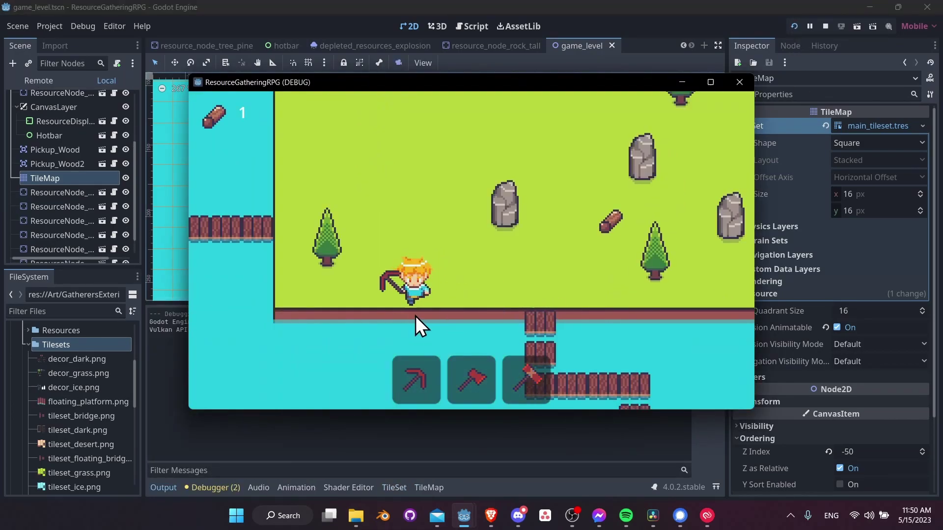
pyautogui.press('a')
pyautogui.press('s')
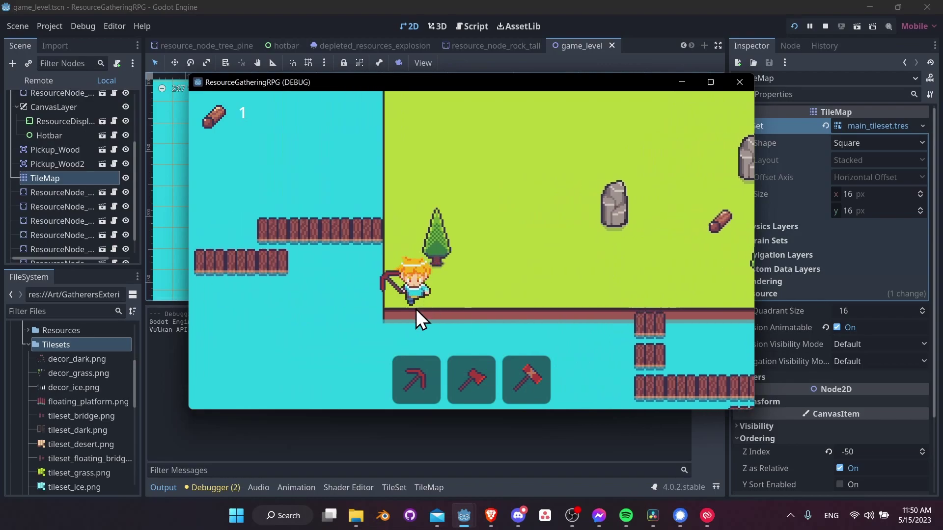
pyautogui.press('Right')
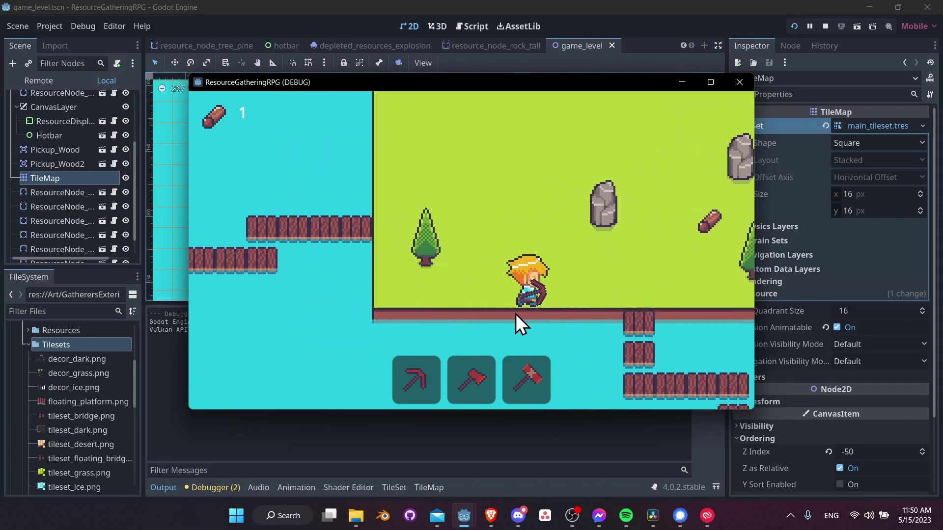
pyautogui.press('s')
pyautogui.press('w')
pyautogui.press('s')
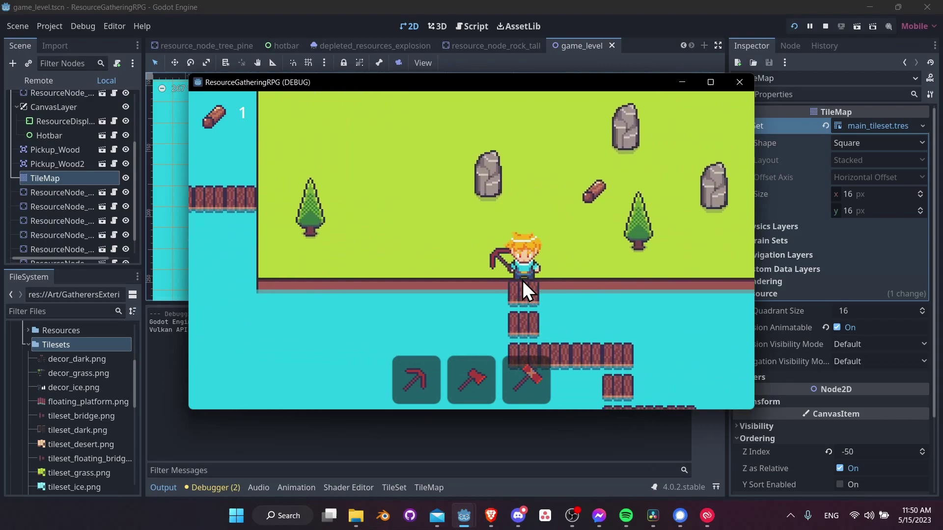
# Walk the character off the island's south edge and down the floating platform staircase.
pyautogui.press('Down')
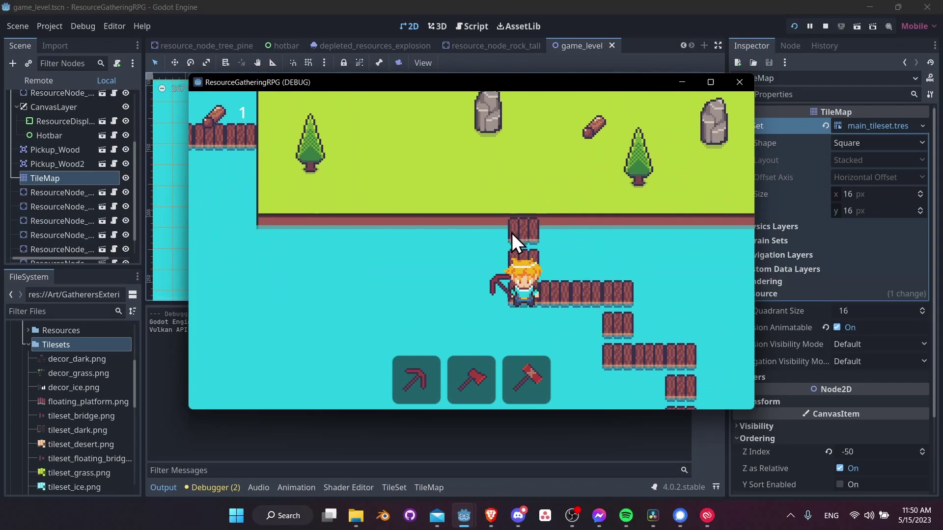
pyautogui.press('Right')
pyautogui.press('Down')
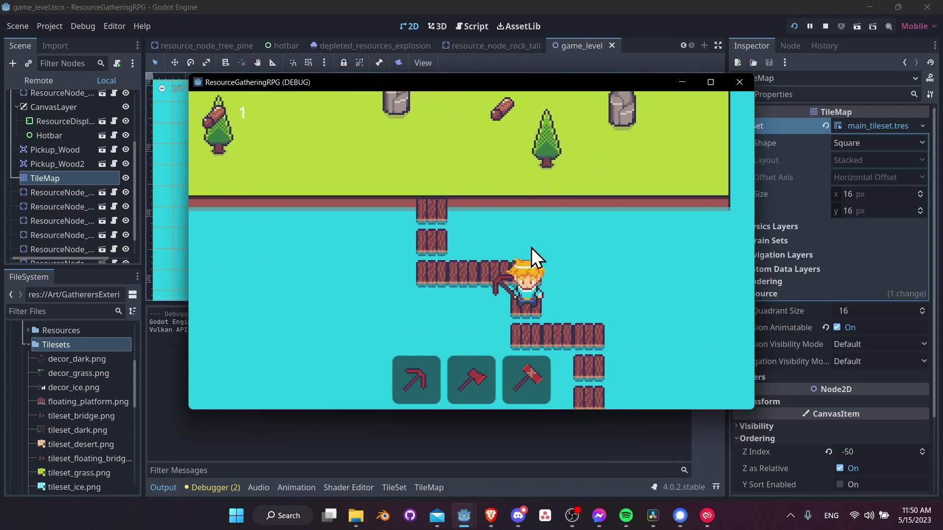
pyautogui.press('d')
pyautogui.press('s')
# Walk the character back up the platforms onto the island, collect the wood log and approach the rock near the east side.
pyautogui.press('w')
pyautogui.press('a')
pyautogui.press('w')
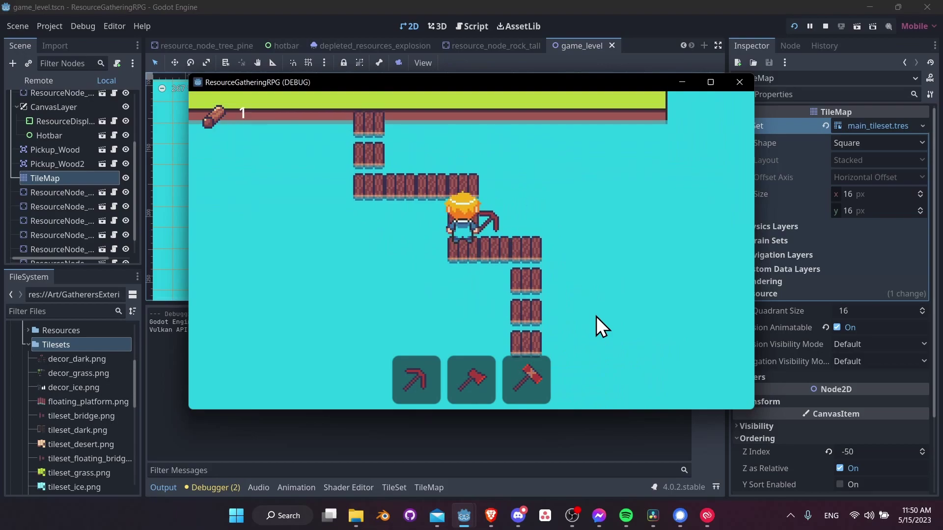
pyautogui.press('a')
pyautogui.press('w')
pyautogui.press('d')
pyautogui.click(569, 281)
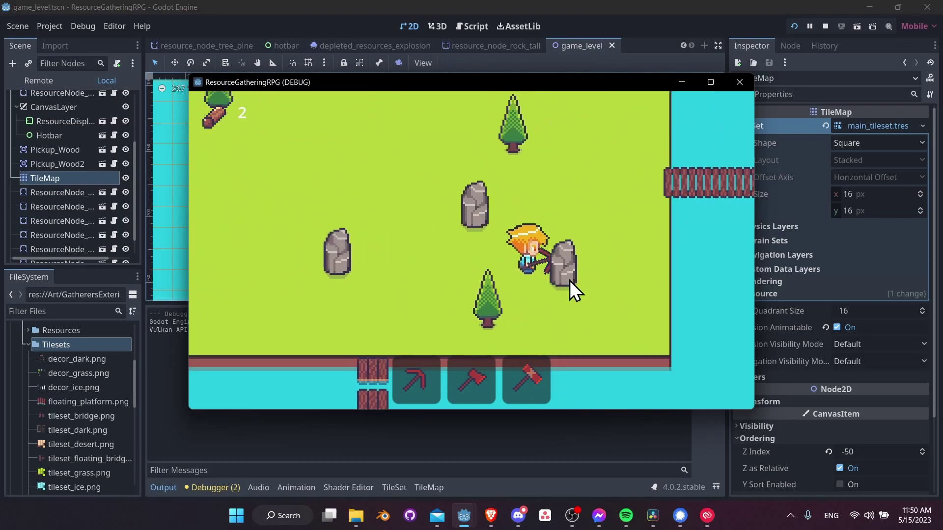
# Cross the wooden bridge to the eastern island and walk the character around on its grass.
pyautogui.press('Up')
pyautogui.press('Right')
pyautogui.press('Up')
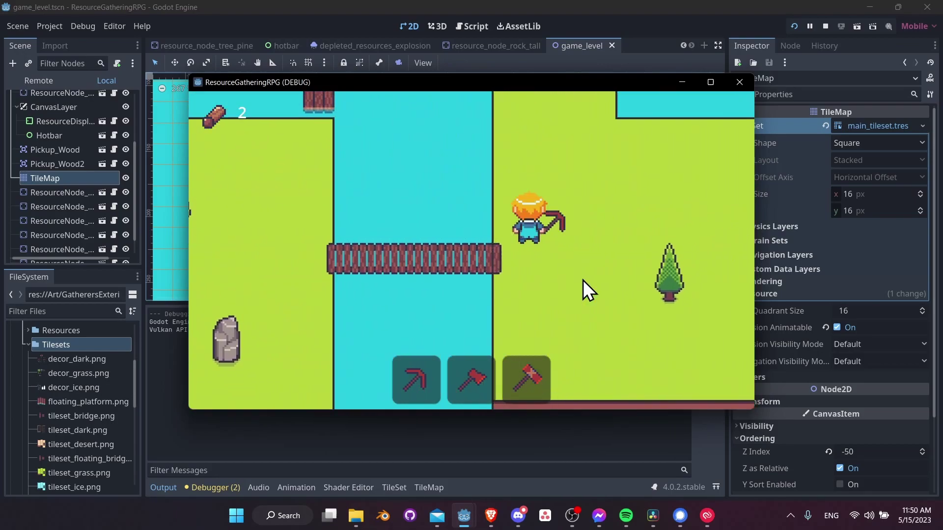
pyautogui.press('d')
pyautogui.press('s')
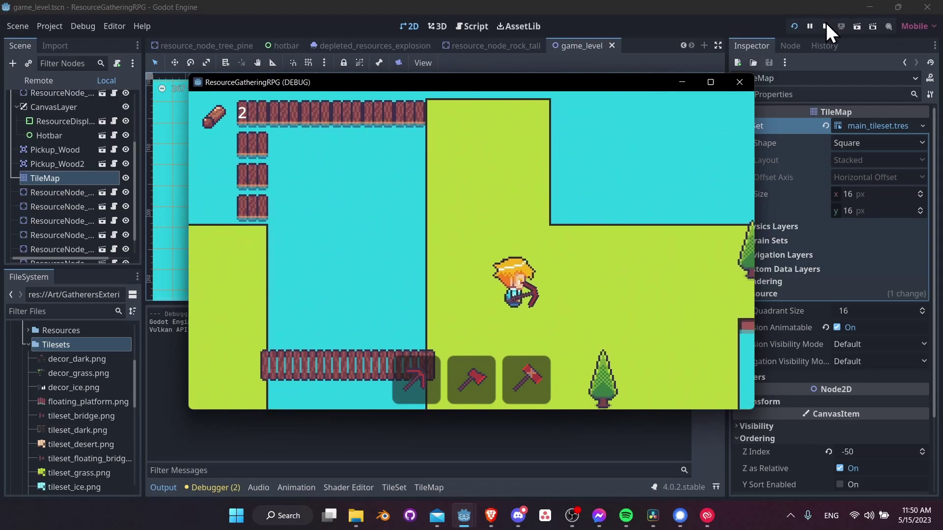